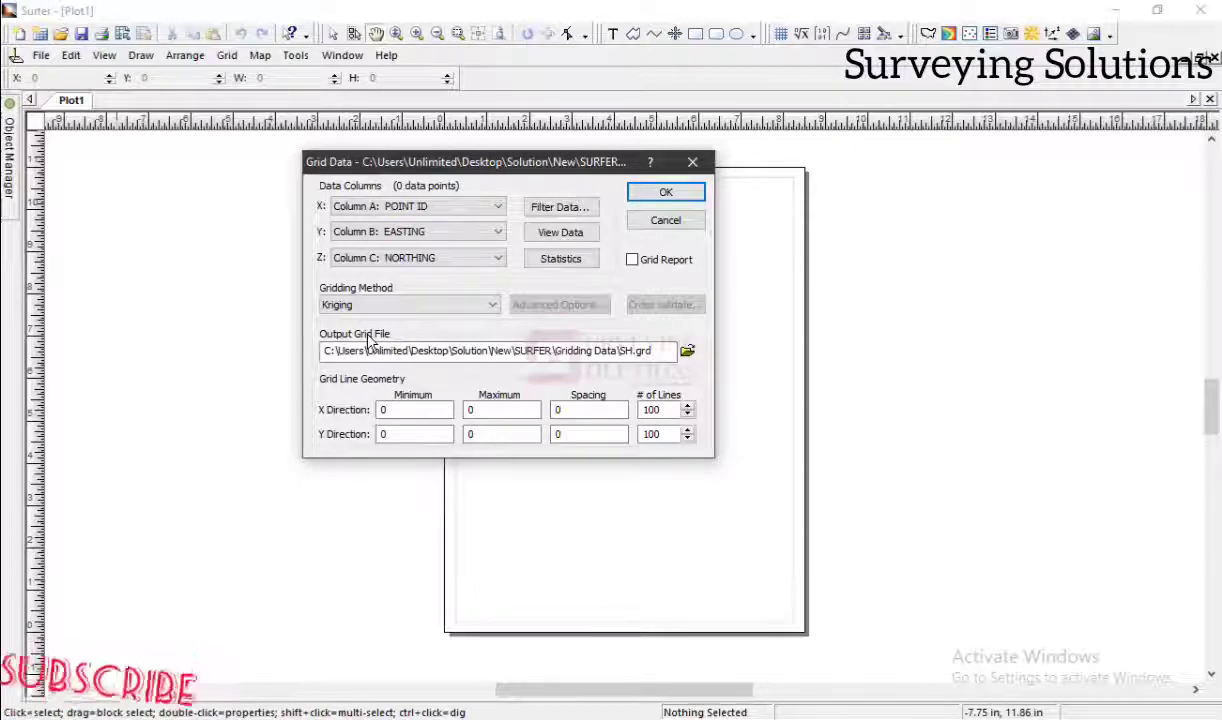
Step: Assign EASTING to X, NORTHING to Y and HEIGHT to Z, checking the survey table in View Data
click(550, 238)
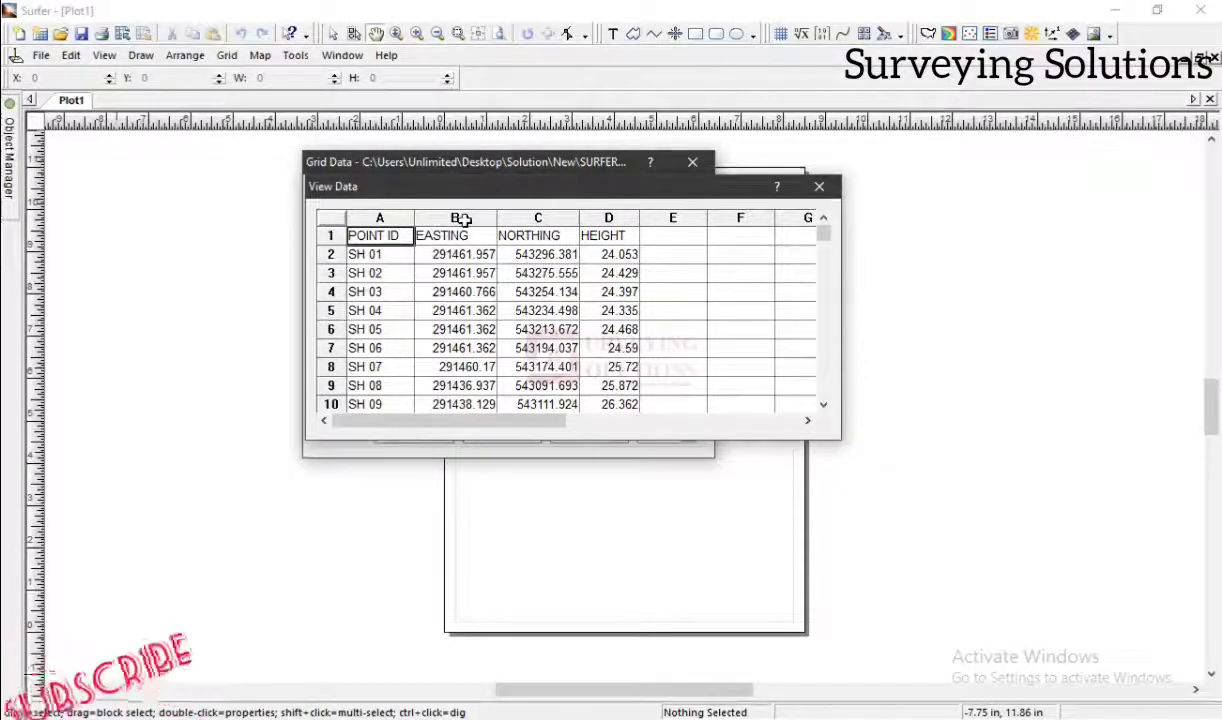
click(819, 186)
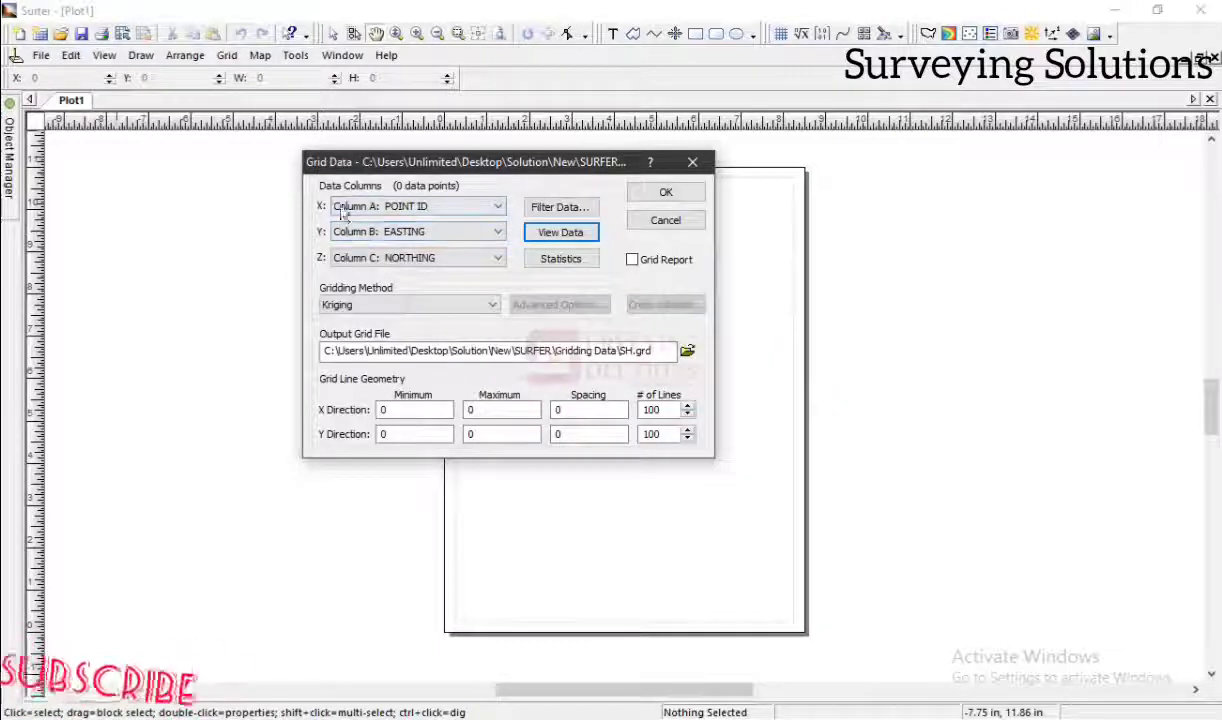
click(422, 208)
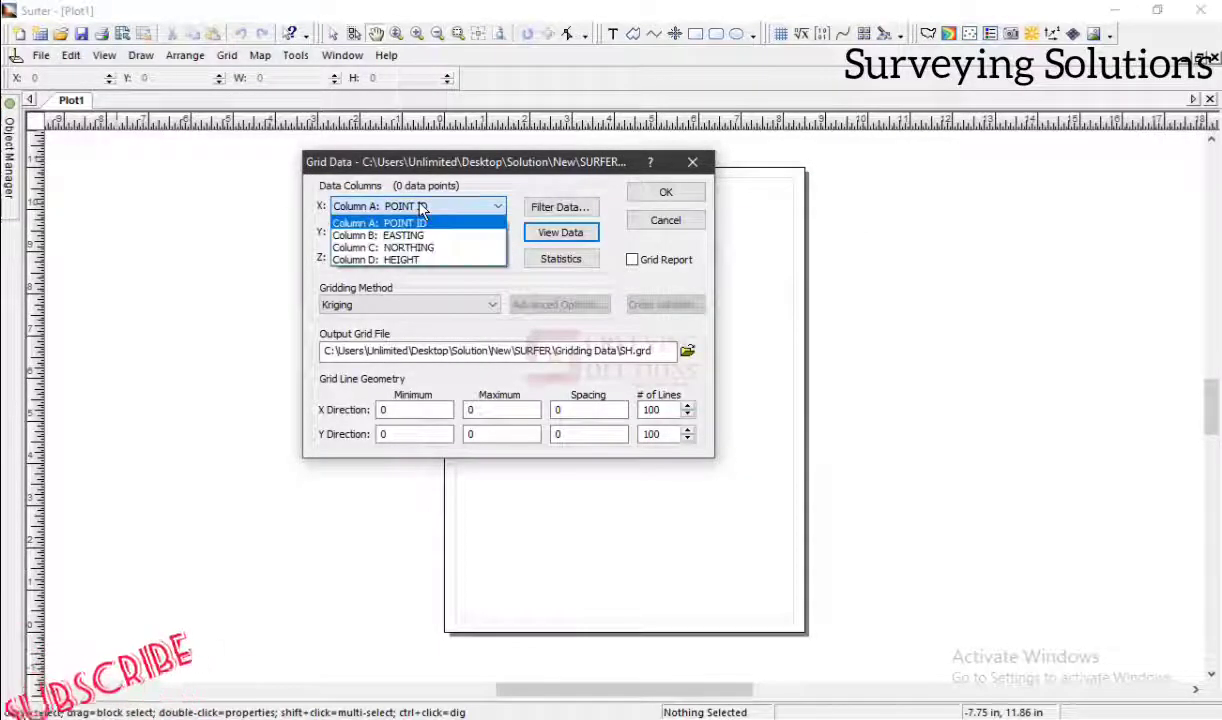
click(422, 236)
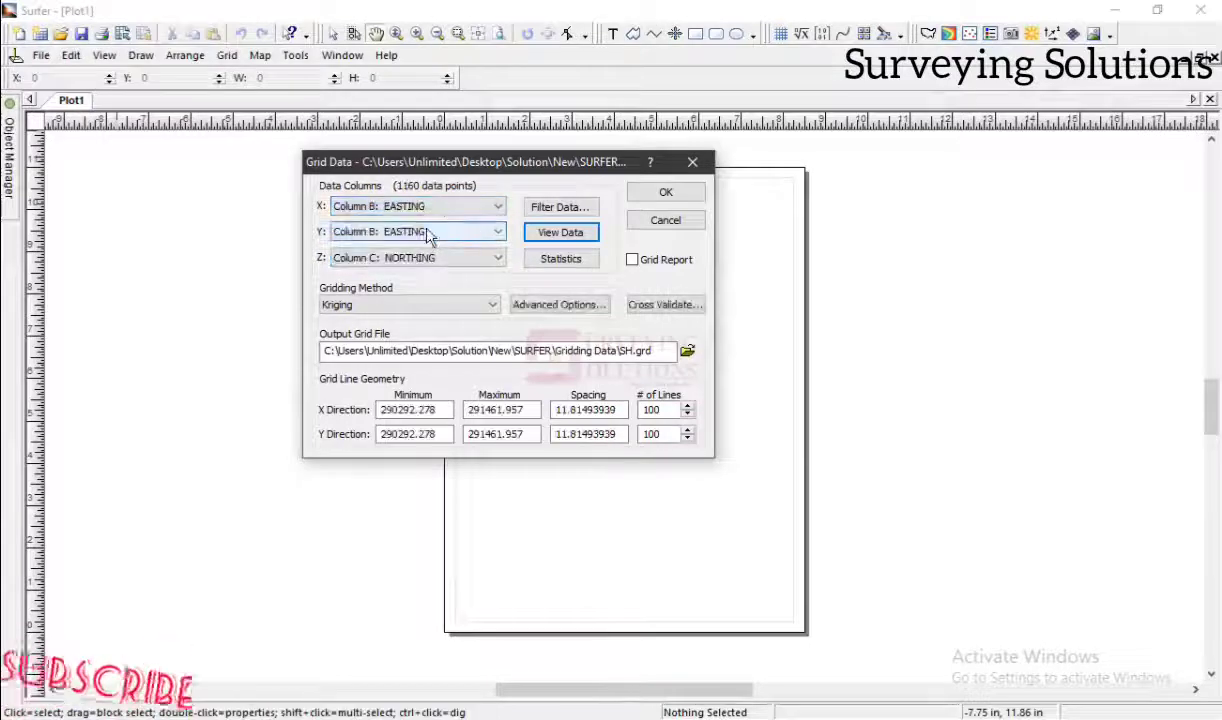
click(428, 232)
click(425, 272)
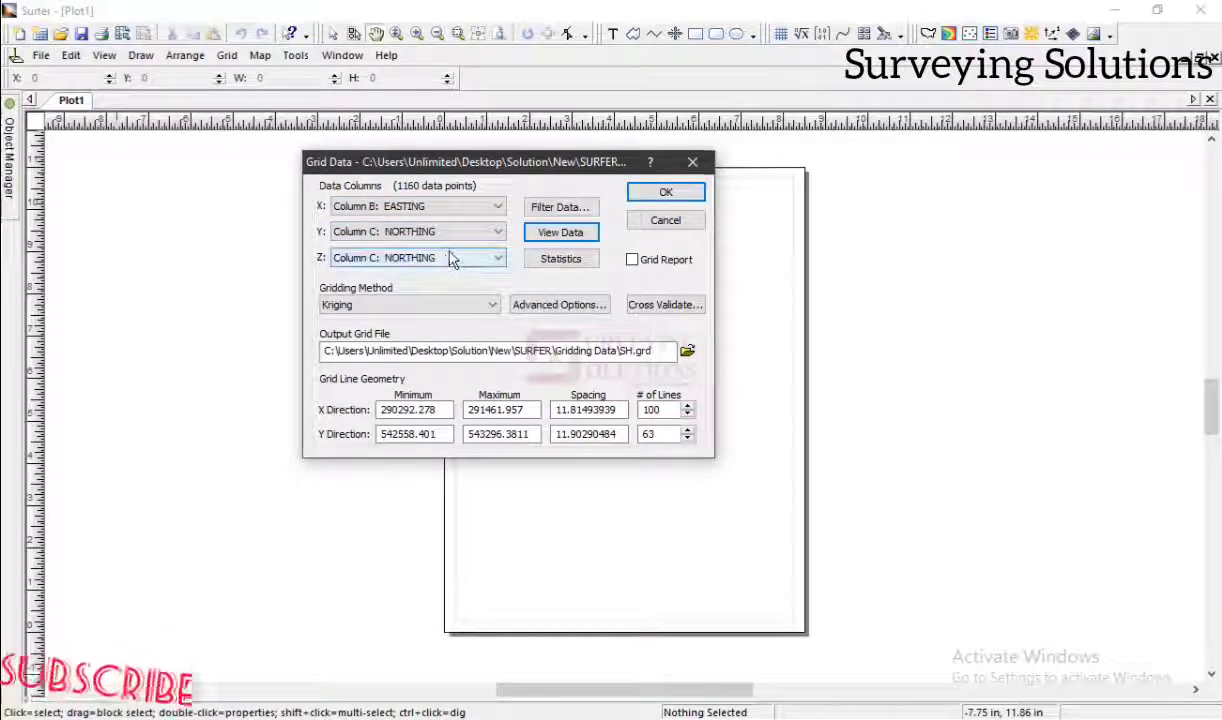
click(450, 257)
click(443, 310)
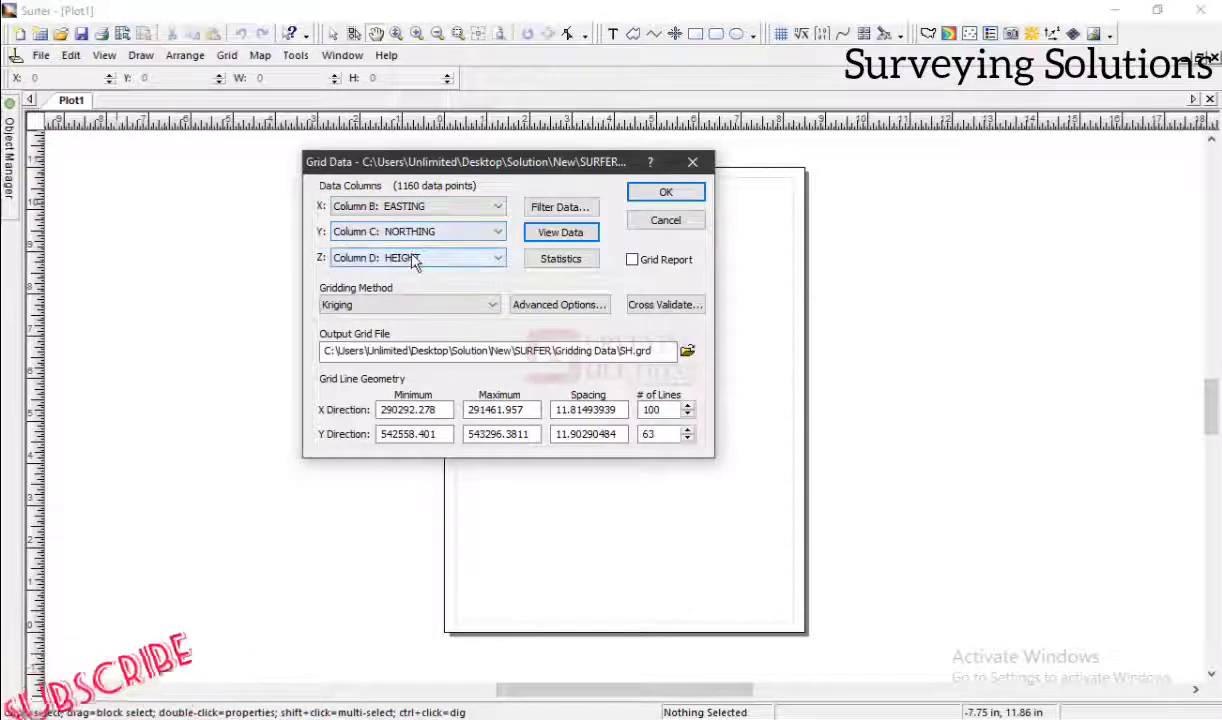
click(546, 236)
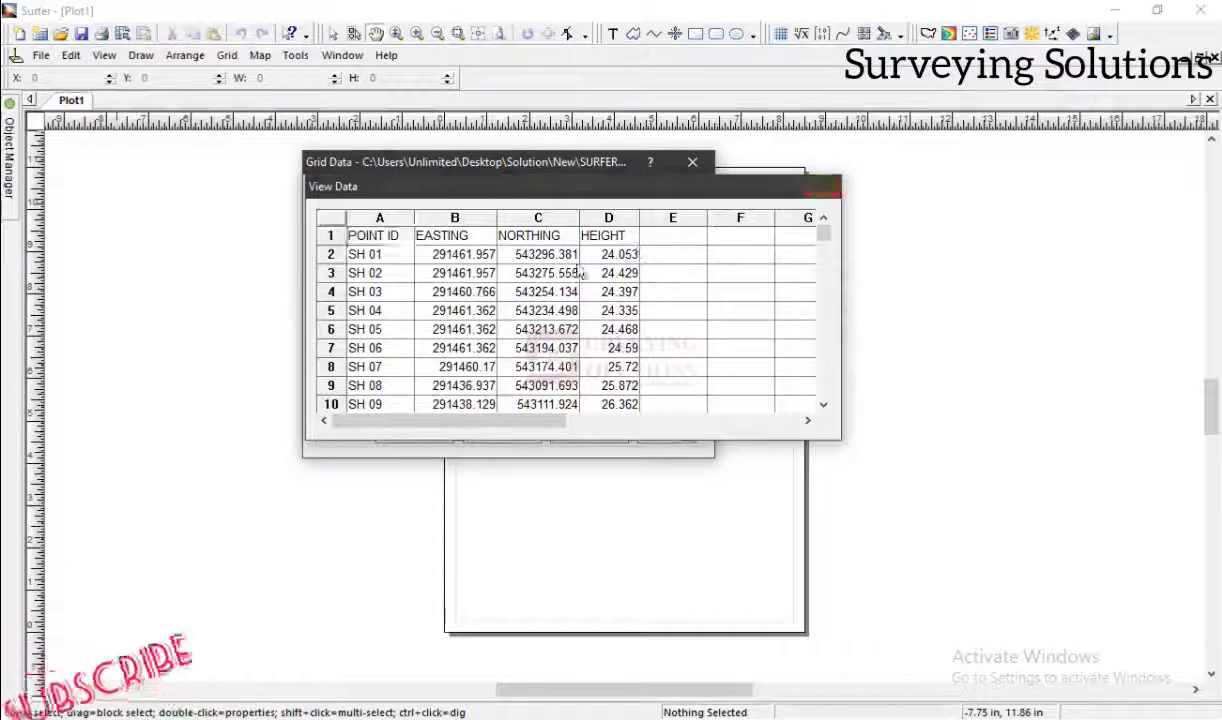
click(819, 186)
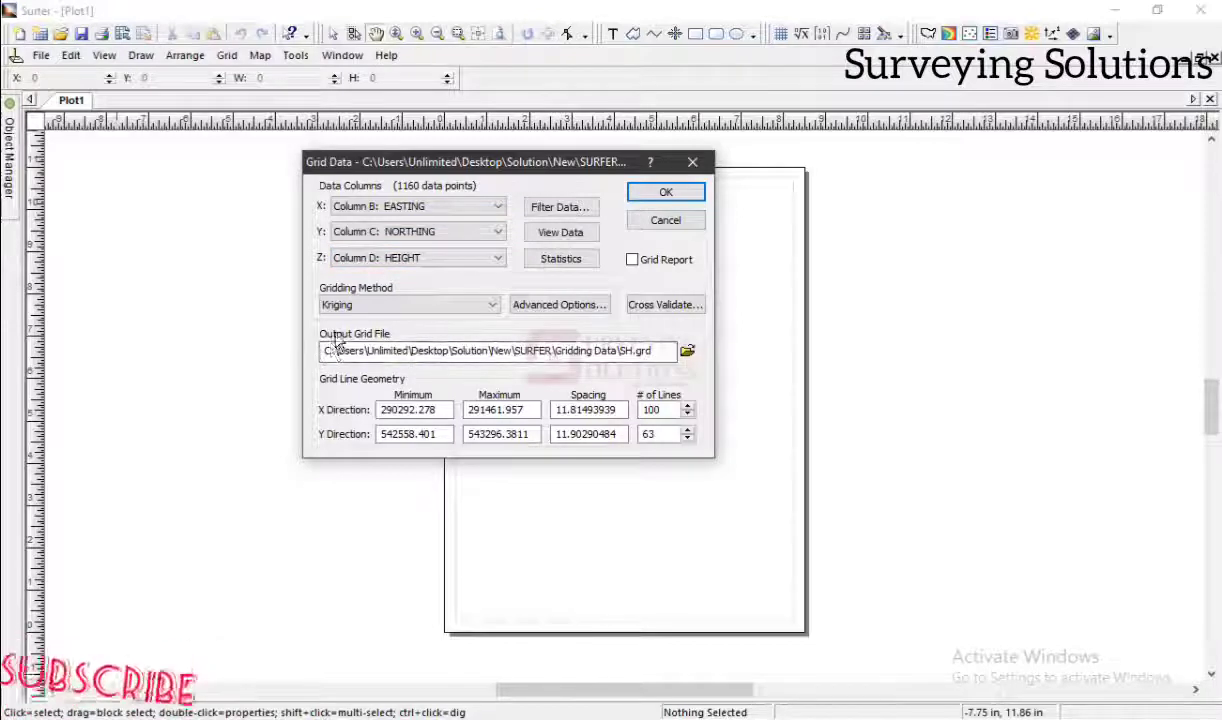
Step: Replace the SH output grid name with Krigging and save it in Gridding Data
click(688, 353)
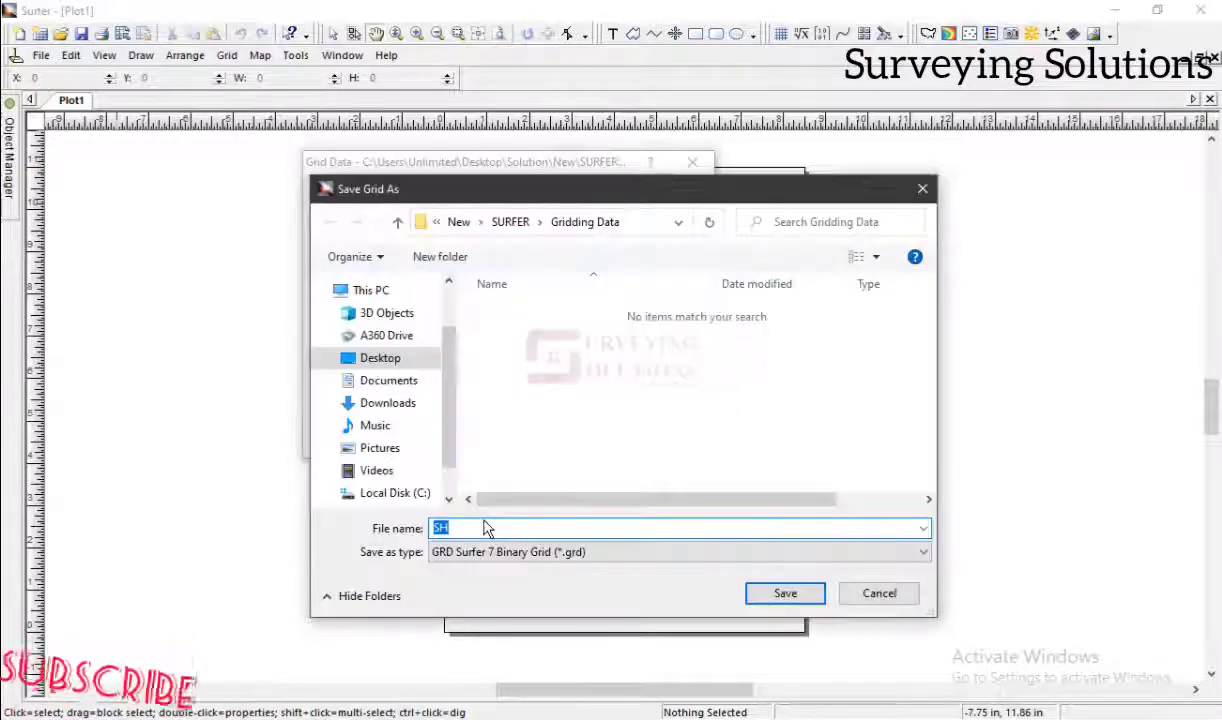
drag(596, 179, 498, 127)
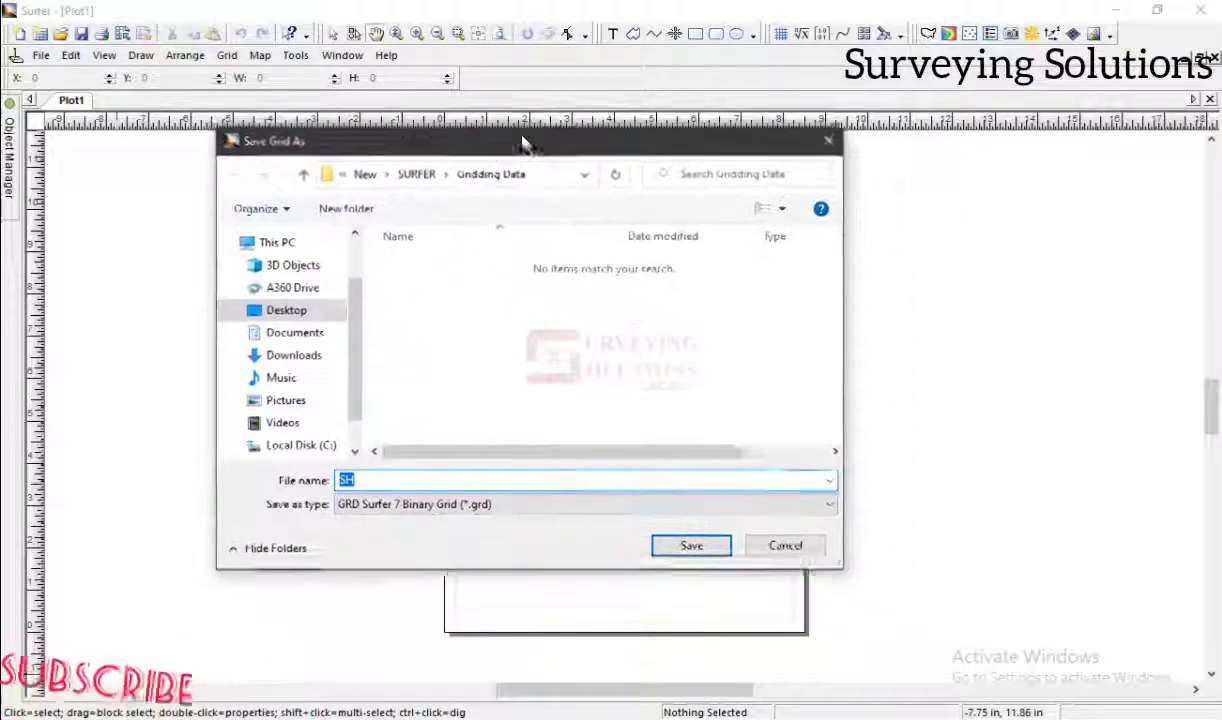
click(364, 476)
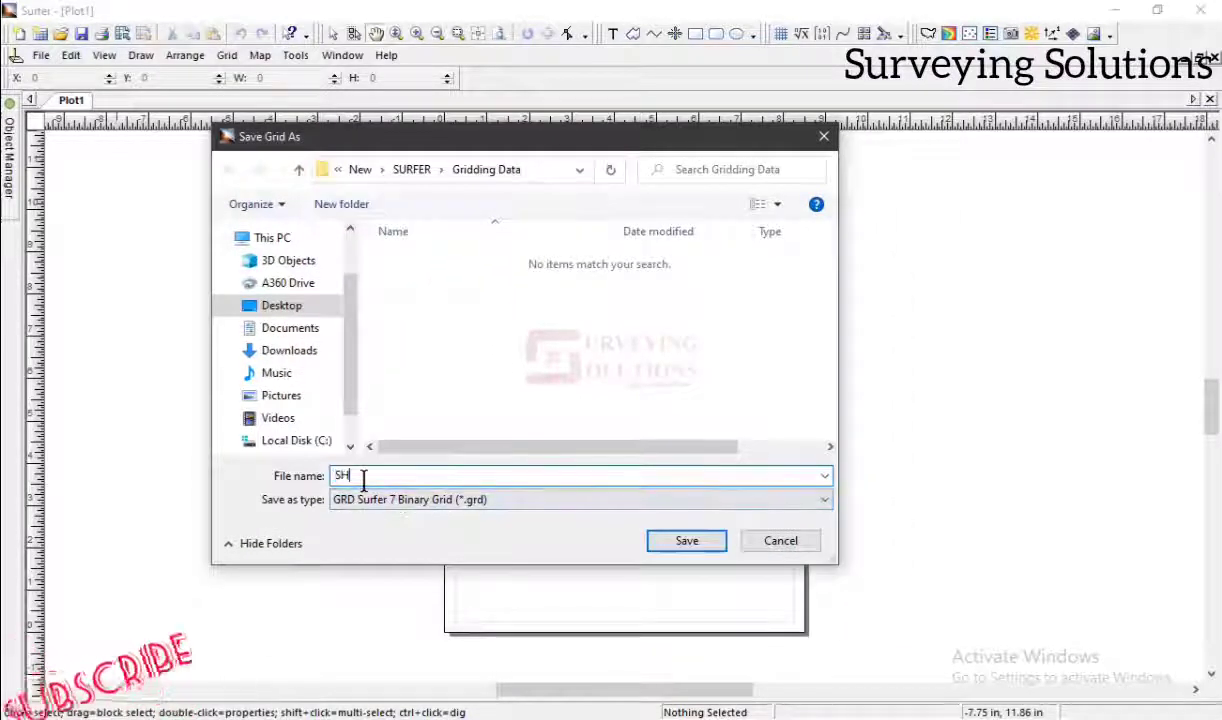
key(BackSpace)
key(BackSpace)
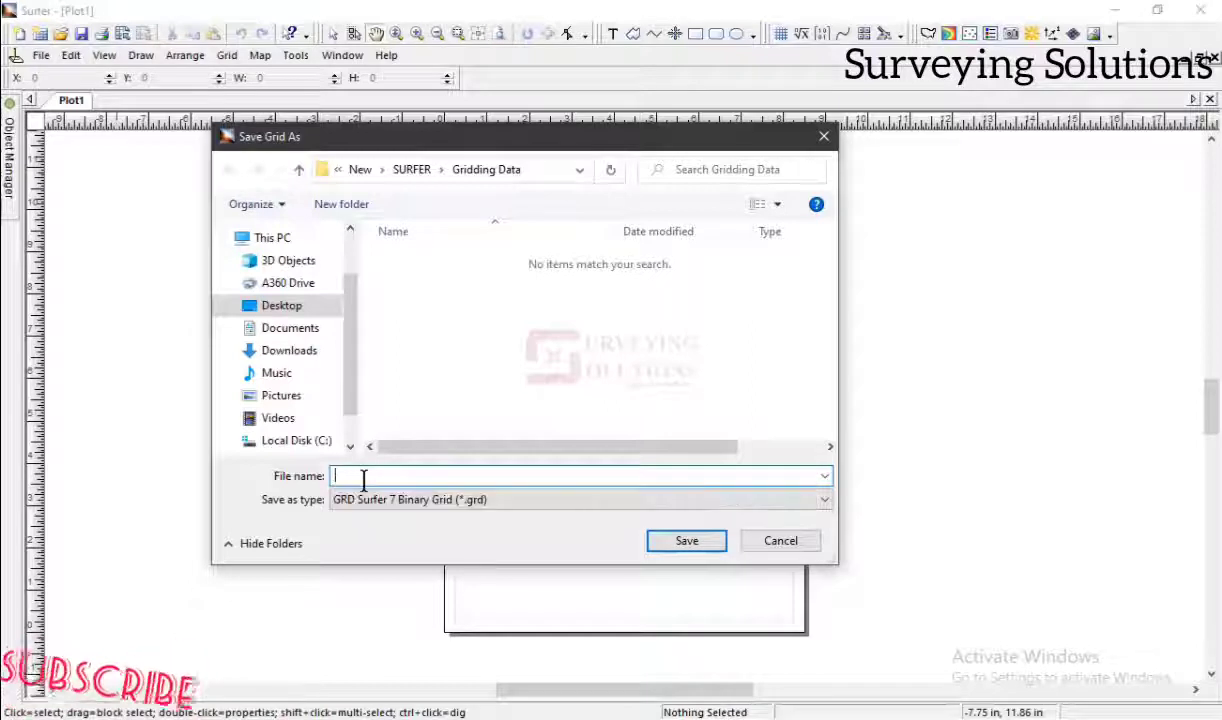
text(Krigging)
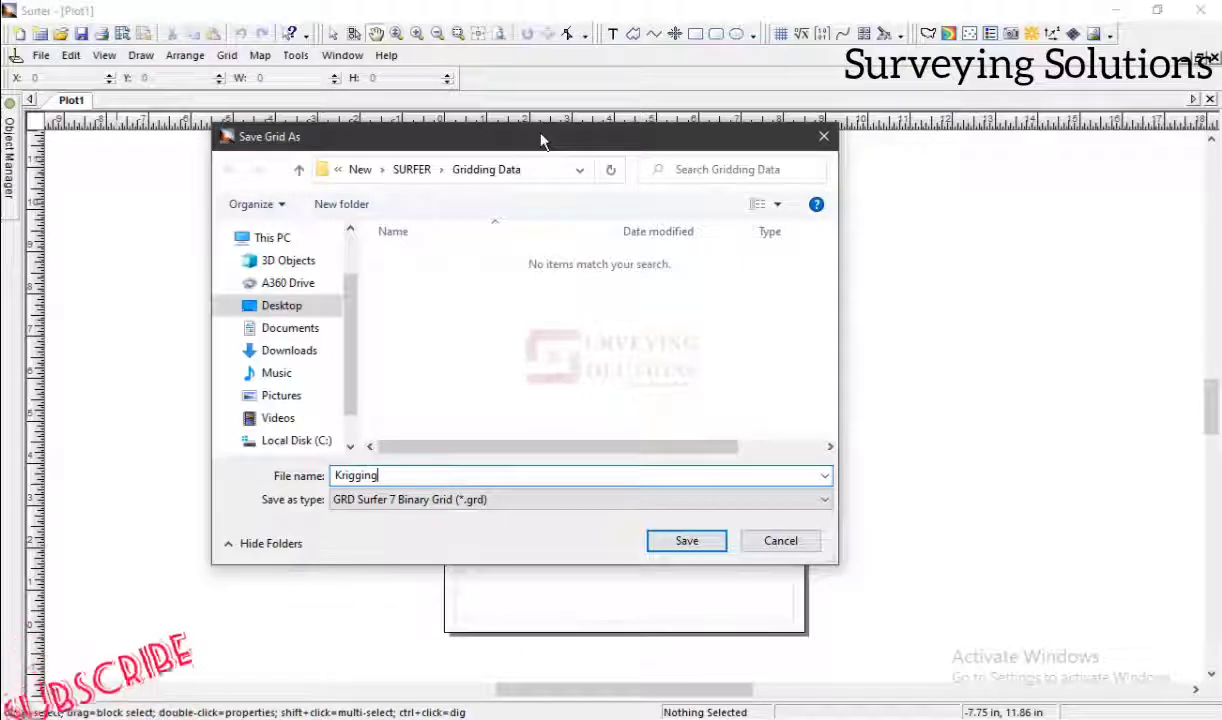
click(440, 500)
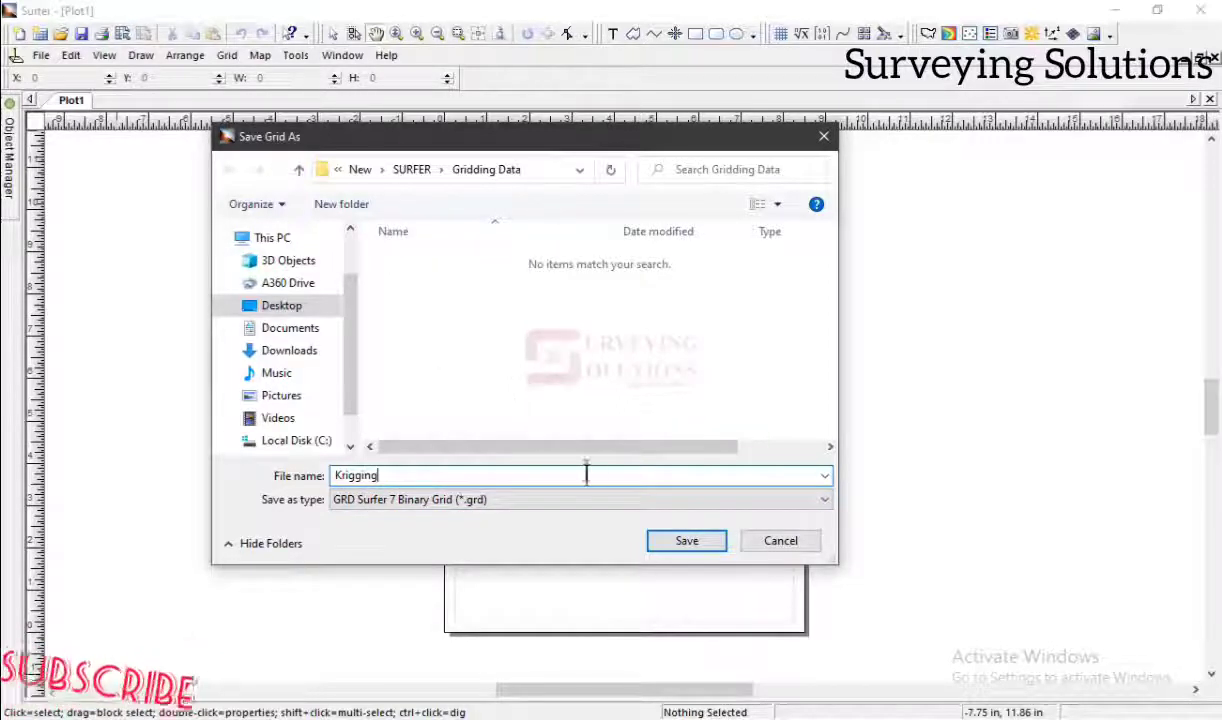
click(685, 541)
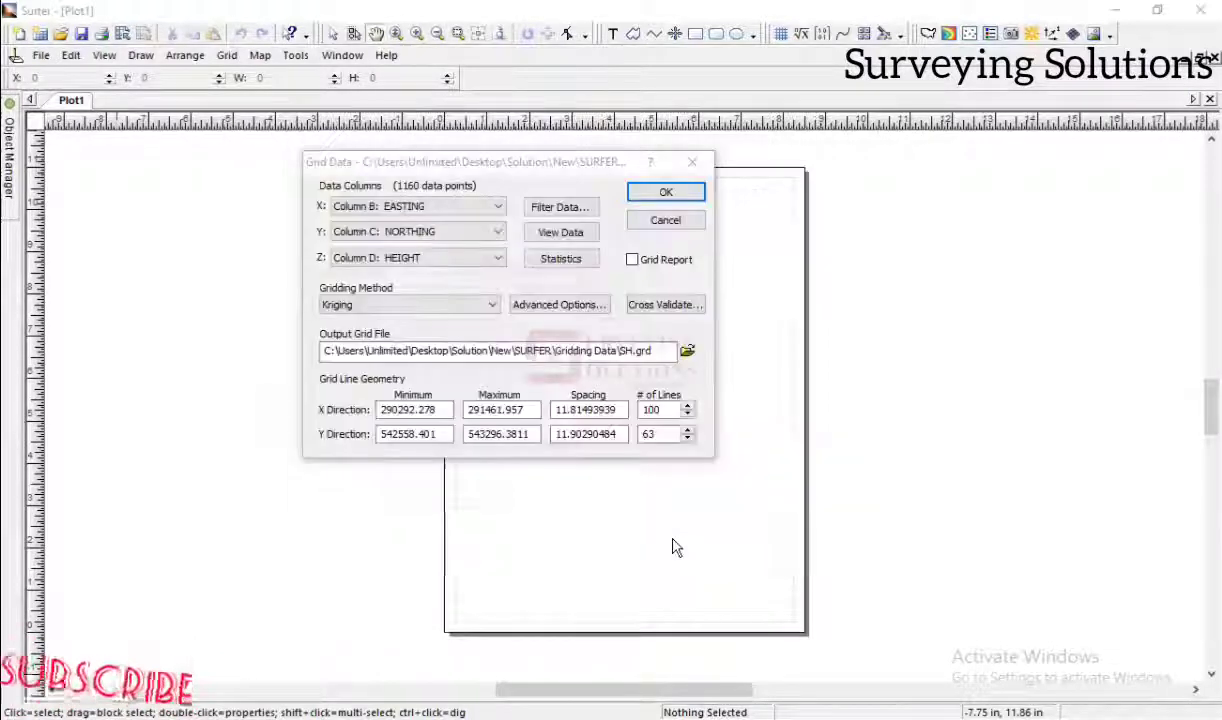
Step: Run the Kriging gridding and dismiss the grid-created message
click(666, 194)
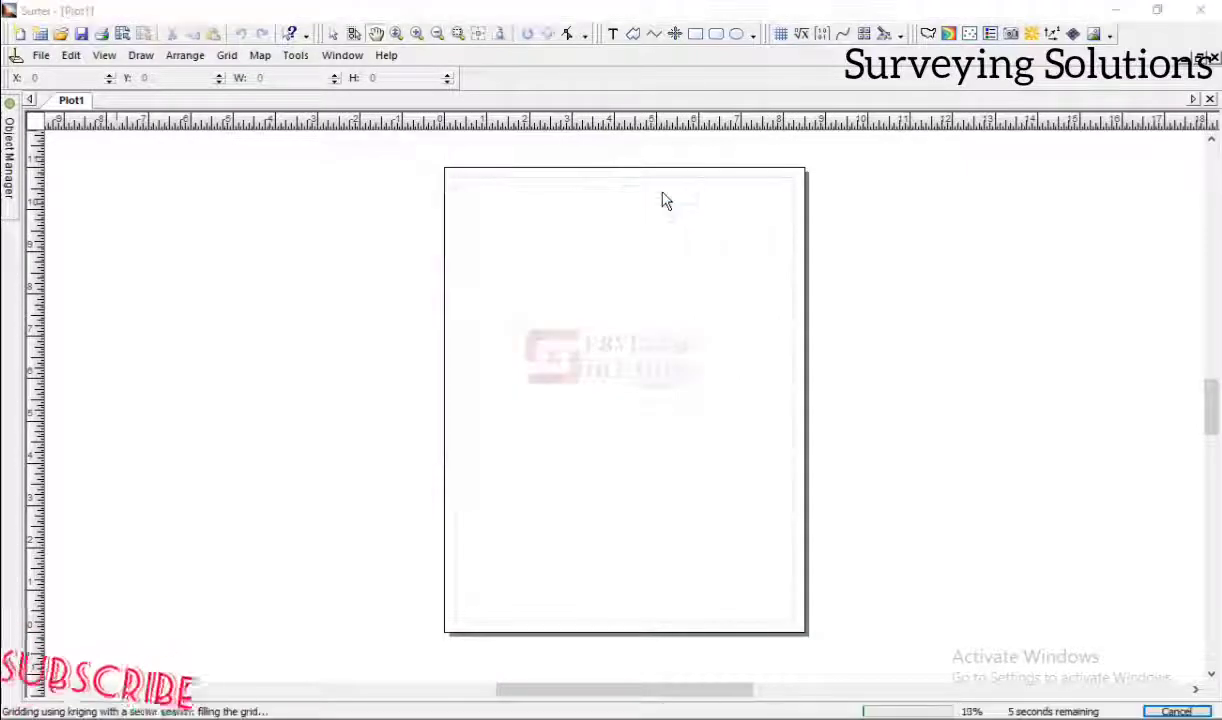
drag(586, 311, 591, 236)
click(759, 335)
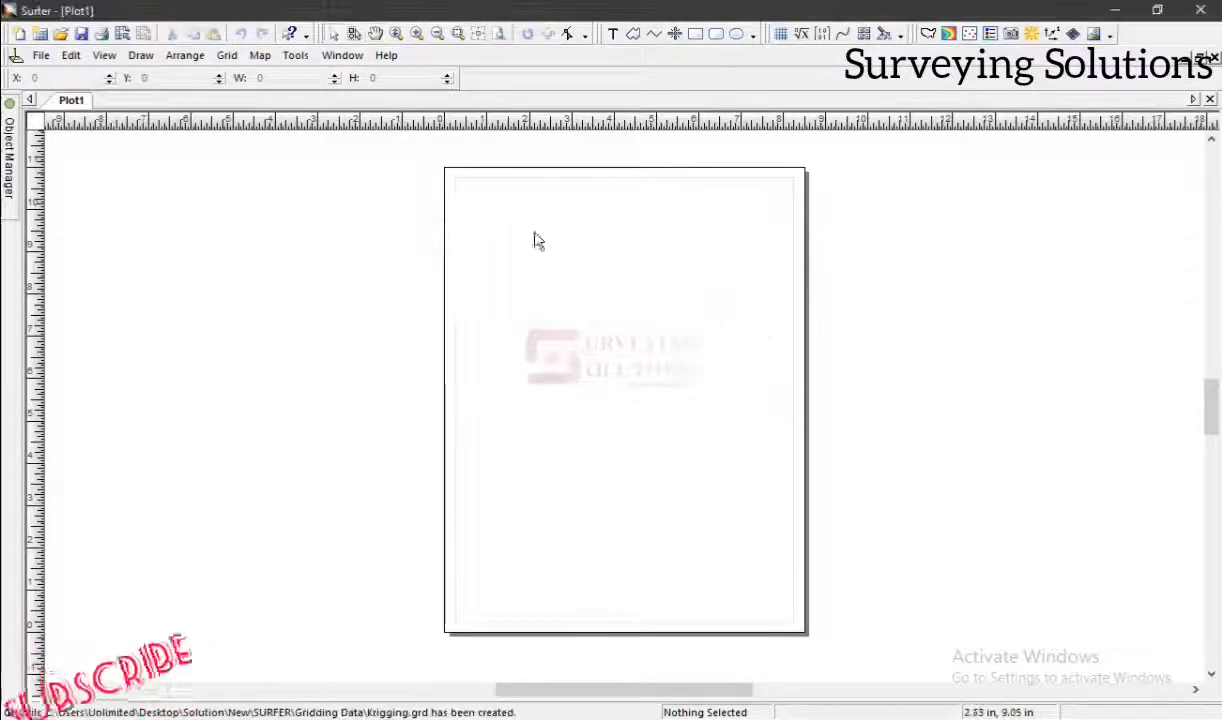
Step: Grid the SH data file again using Nearest Neighbor, previewing the data table
click(225, 57)
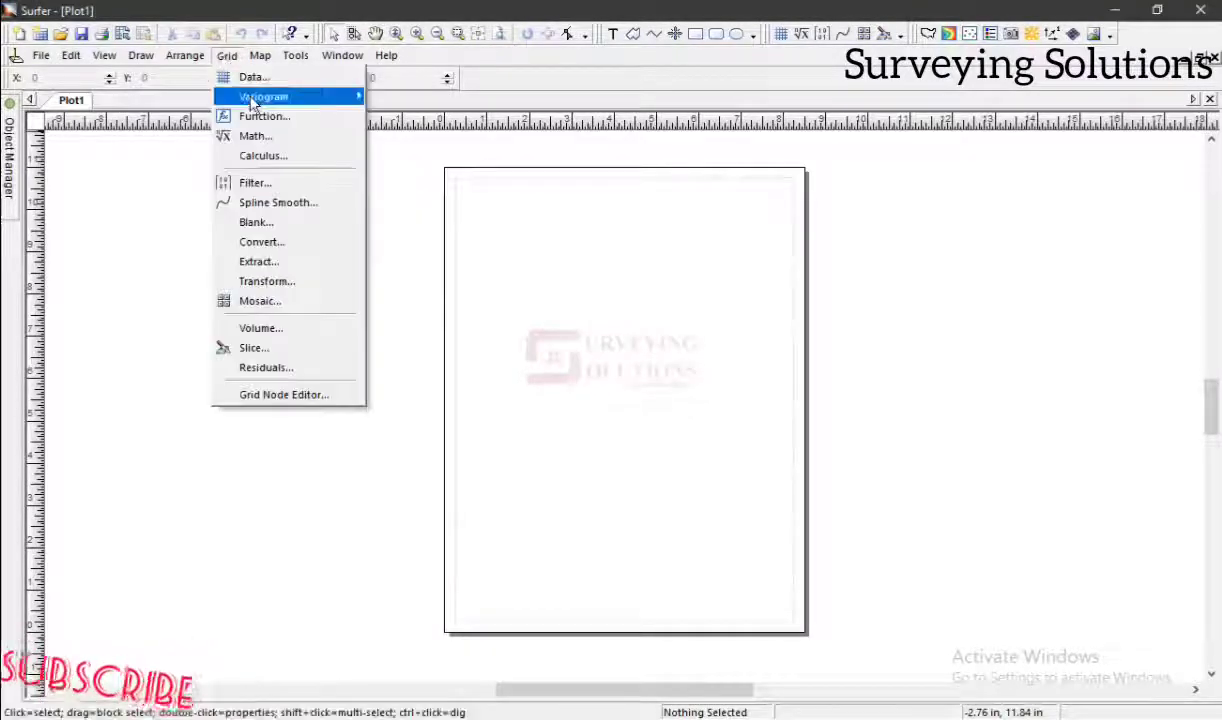
click(248, 78)
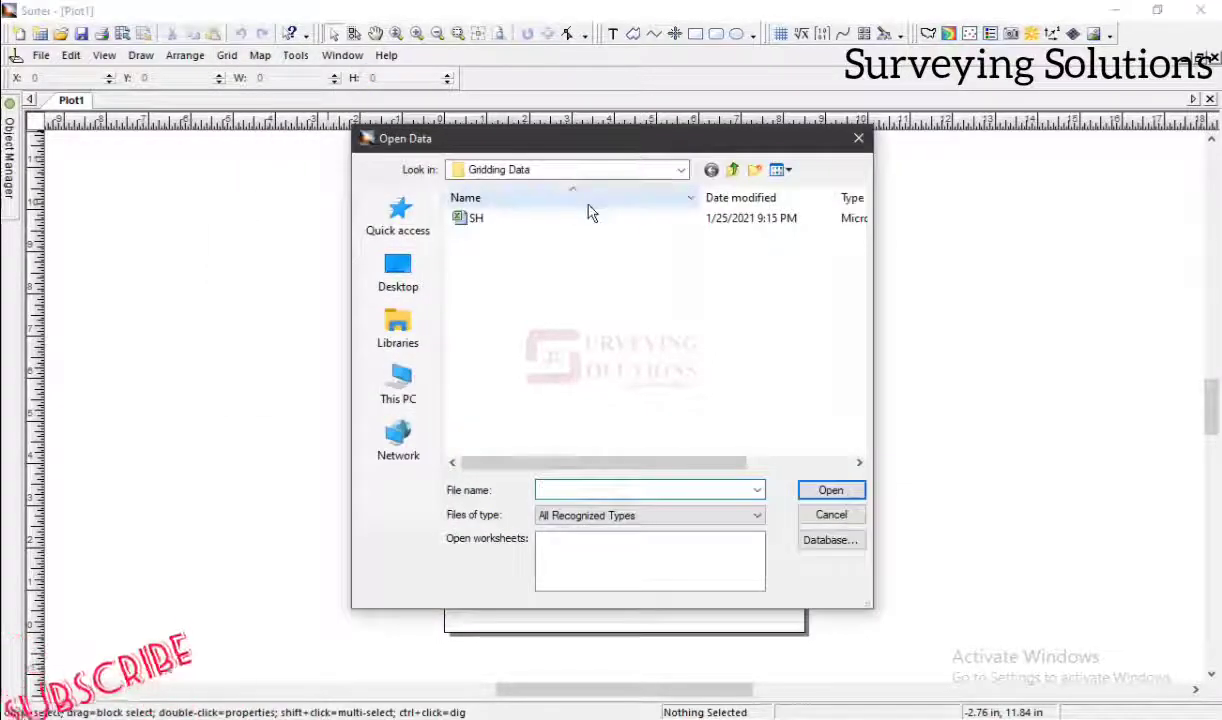
click(546, 219)
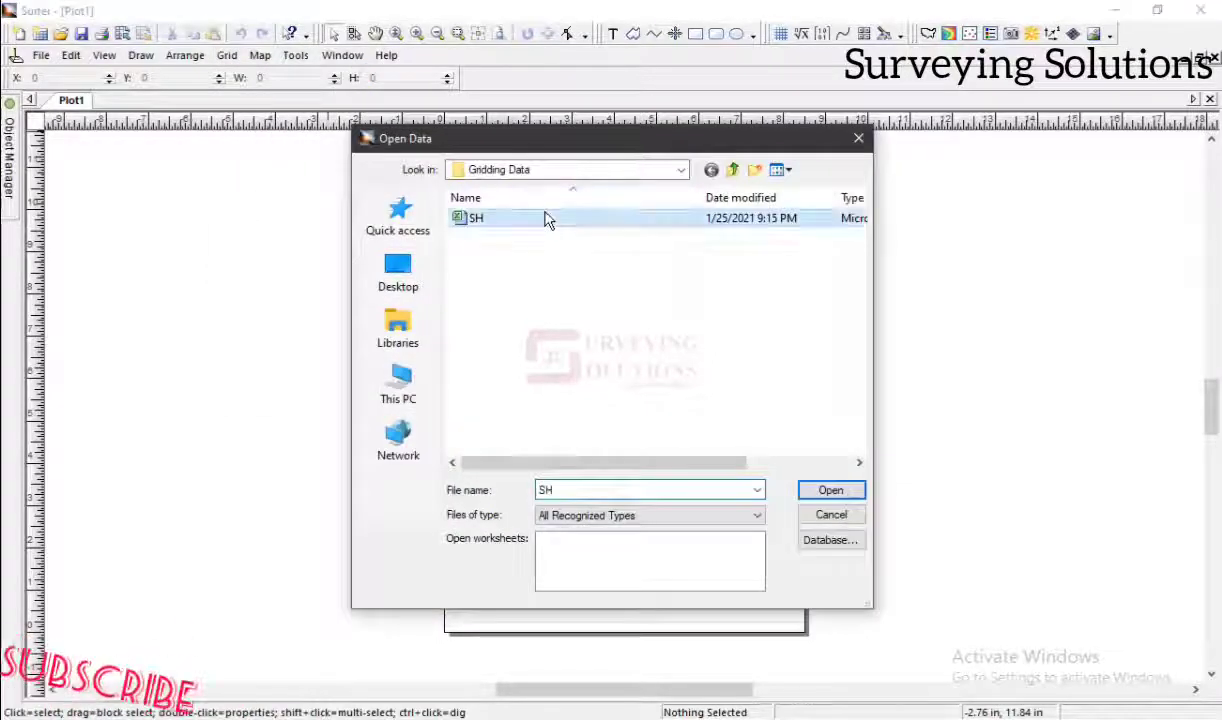
click(824, 495)
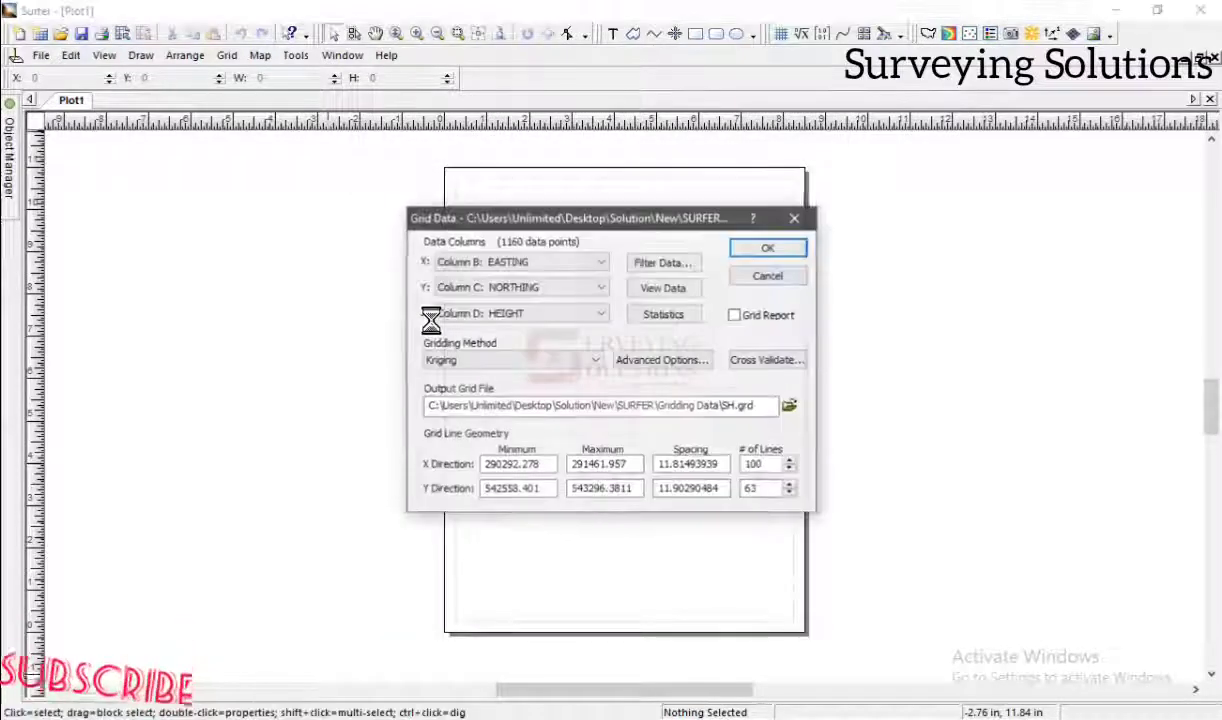
click(550, 362)
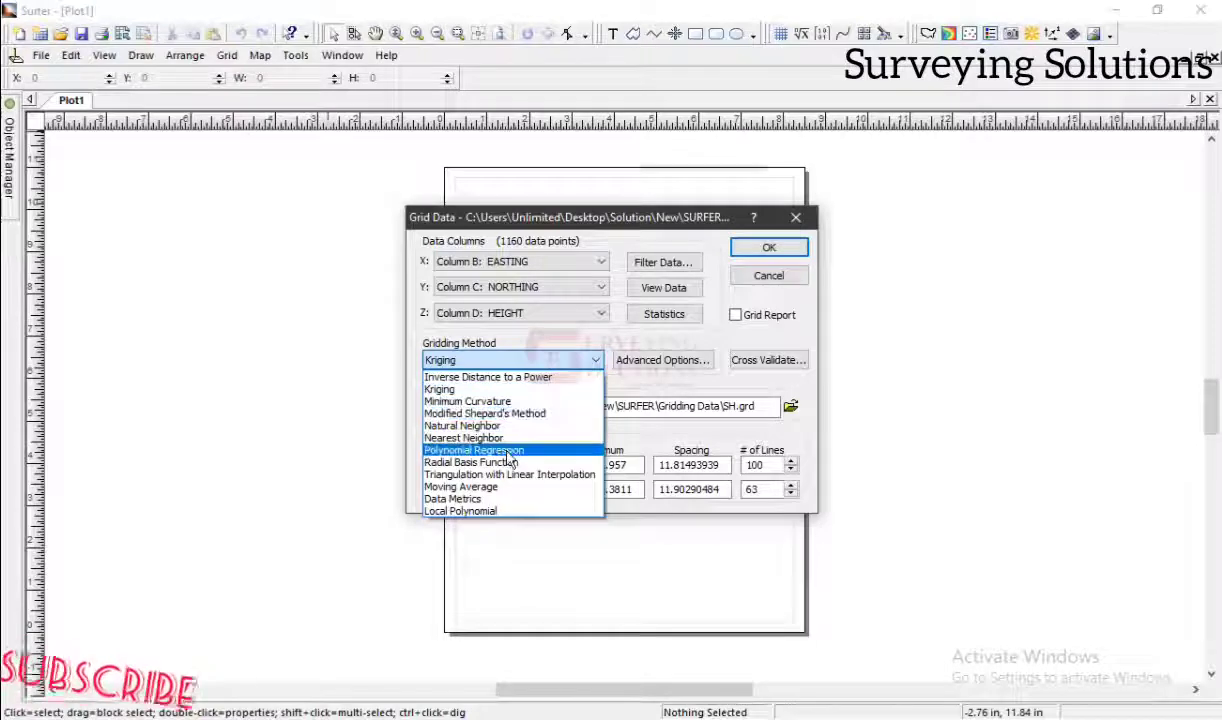
click(502, 439)
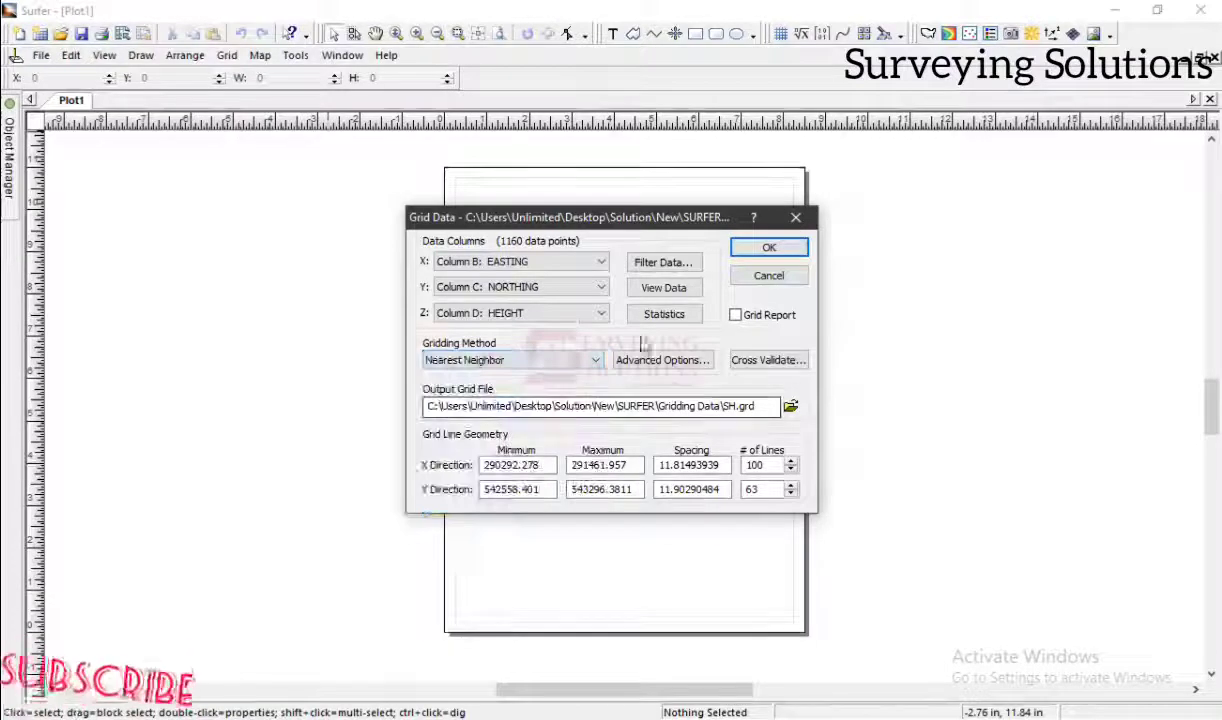
click(664, 289)
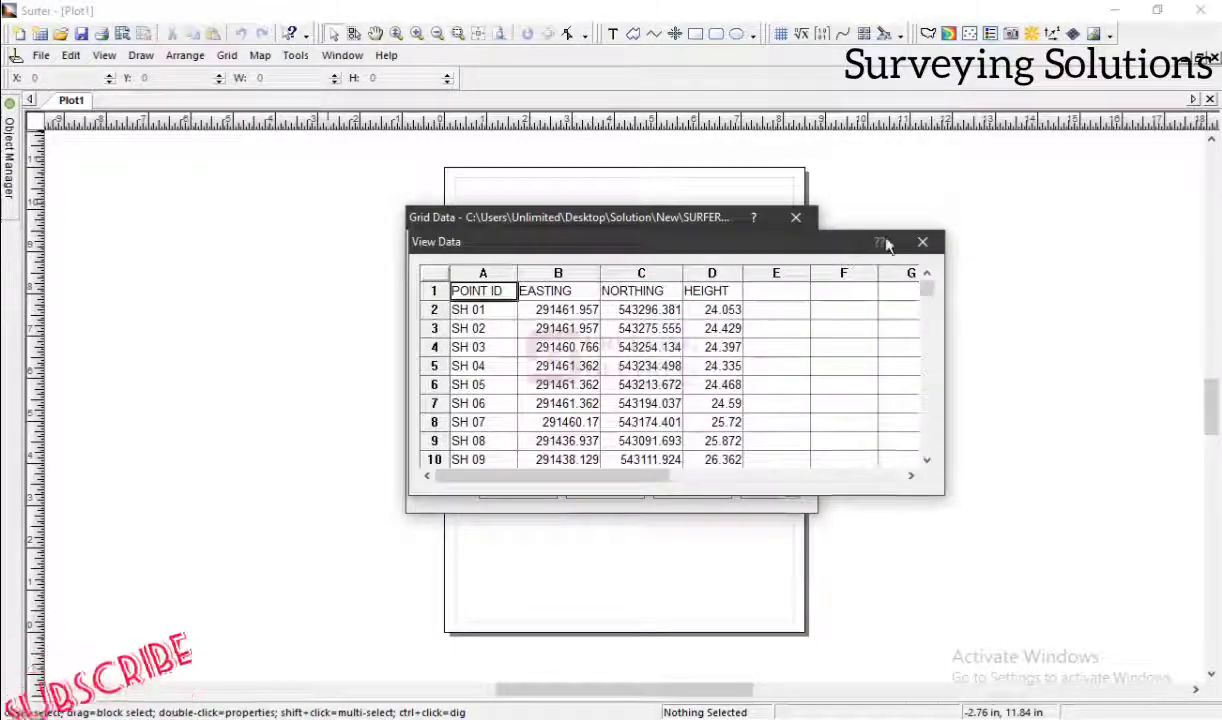
key(Escape)
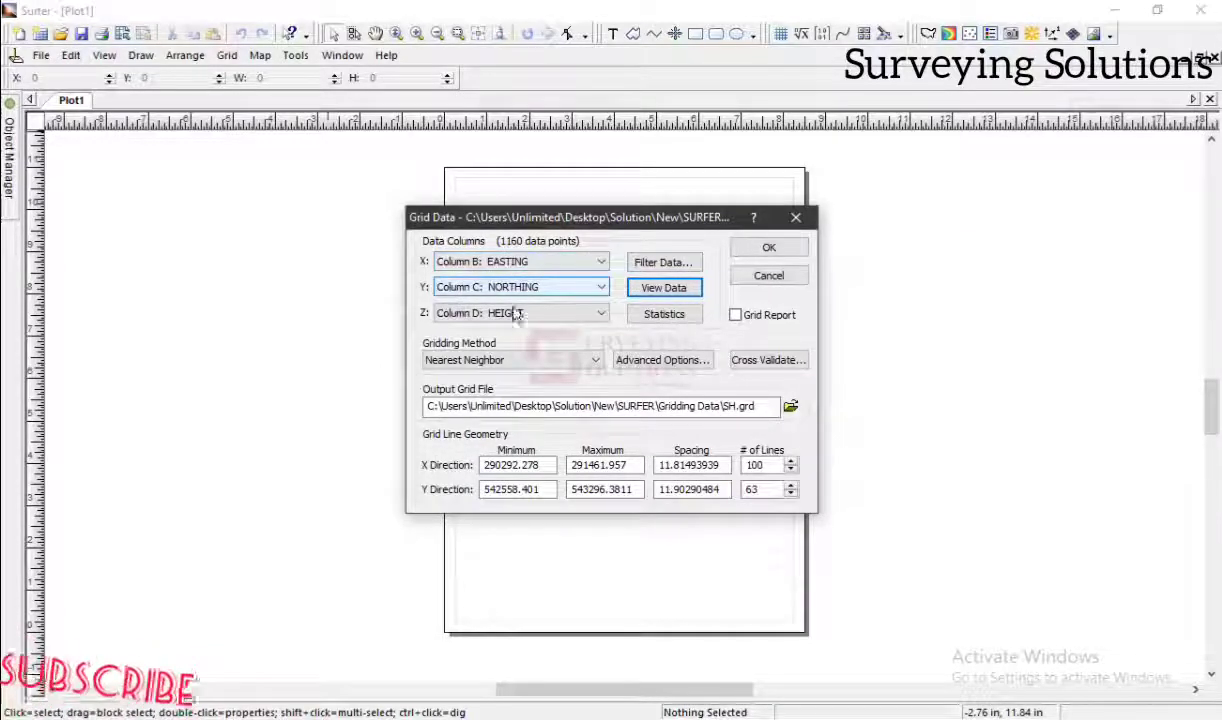
Step: Save the output grid file as Nearest Neighbour
click(791, 408)
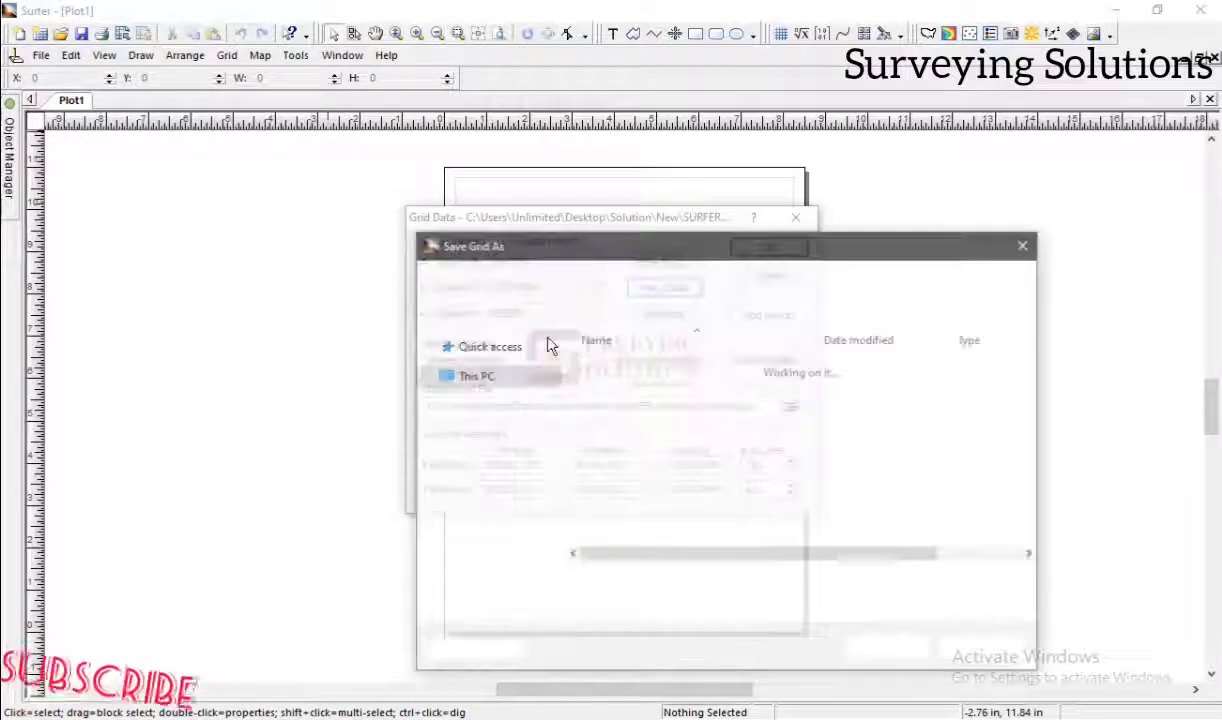
drag(712, 245, 569, 143)
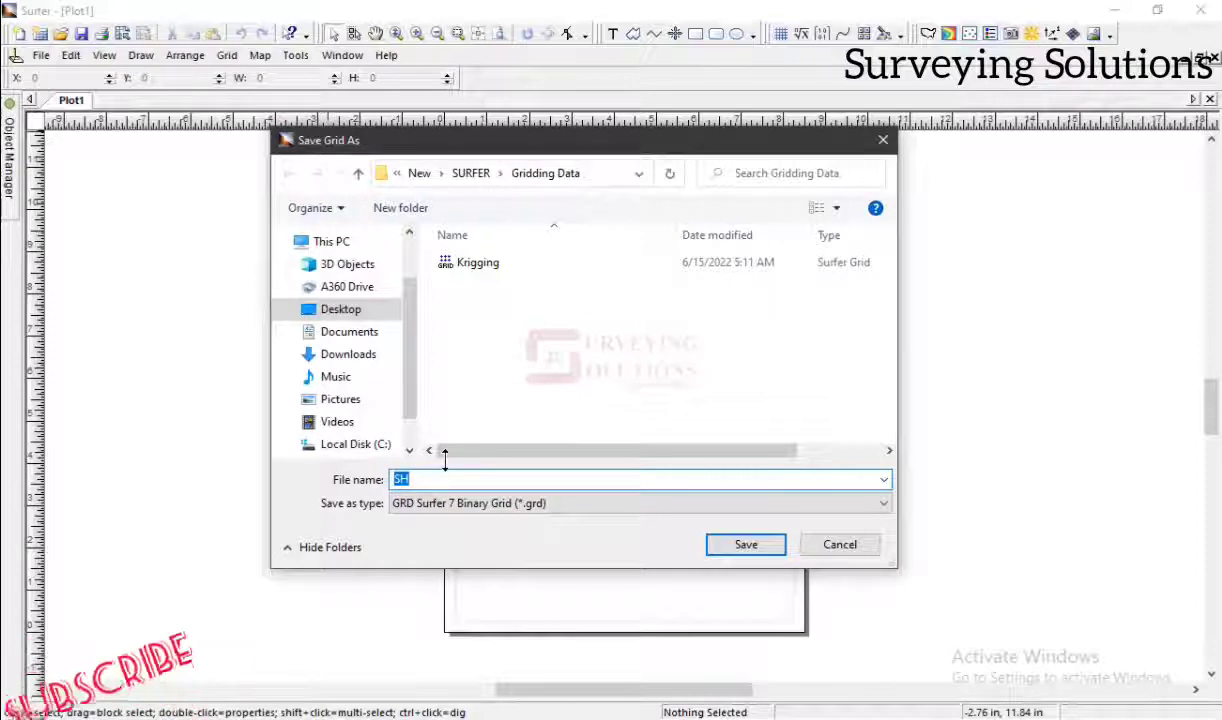
text(Nearest N)
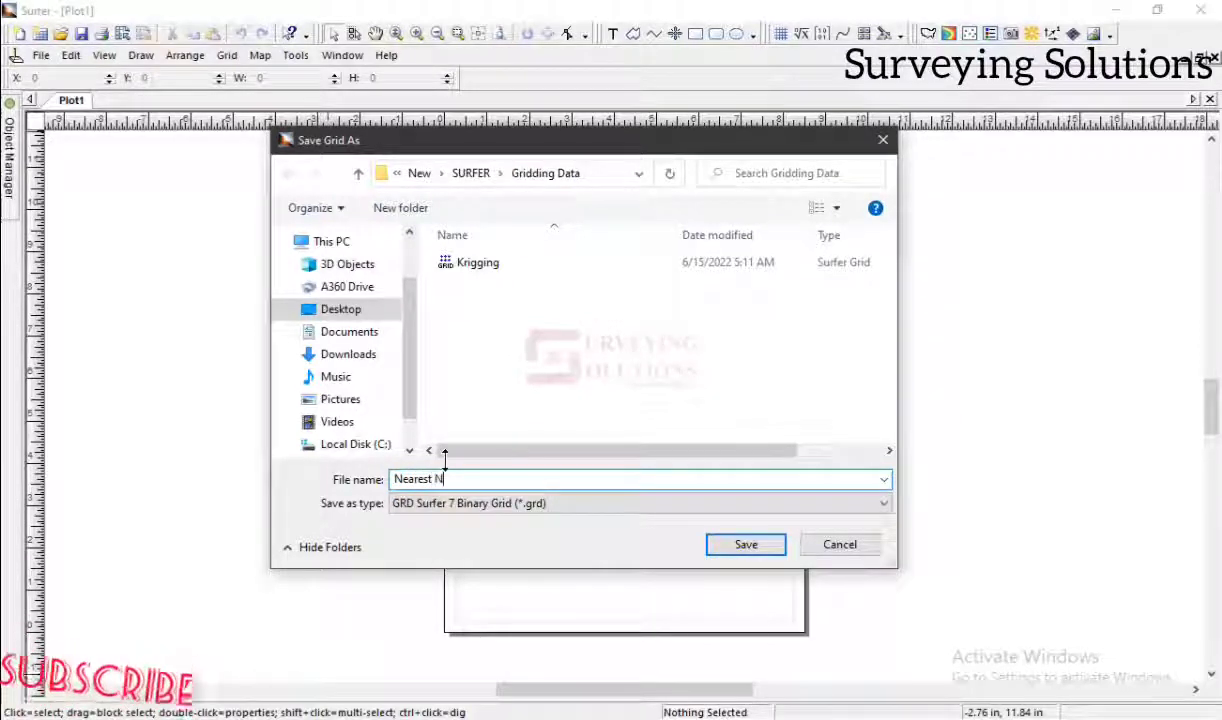
text(eighbour)
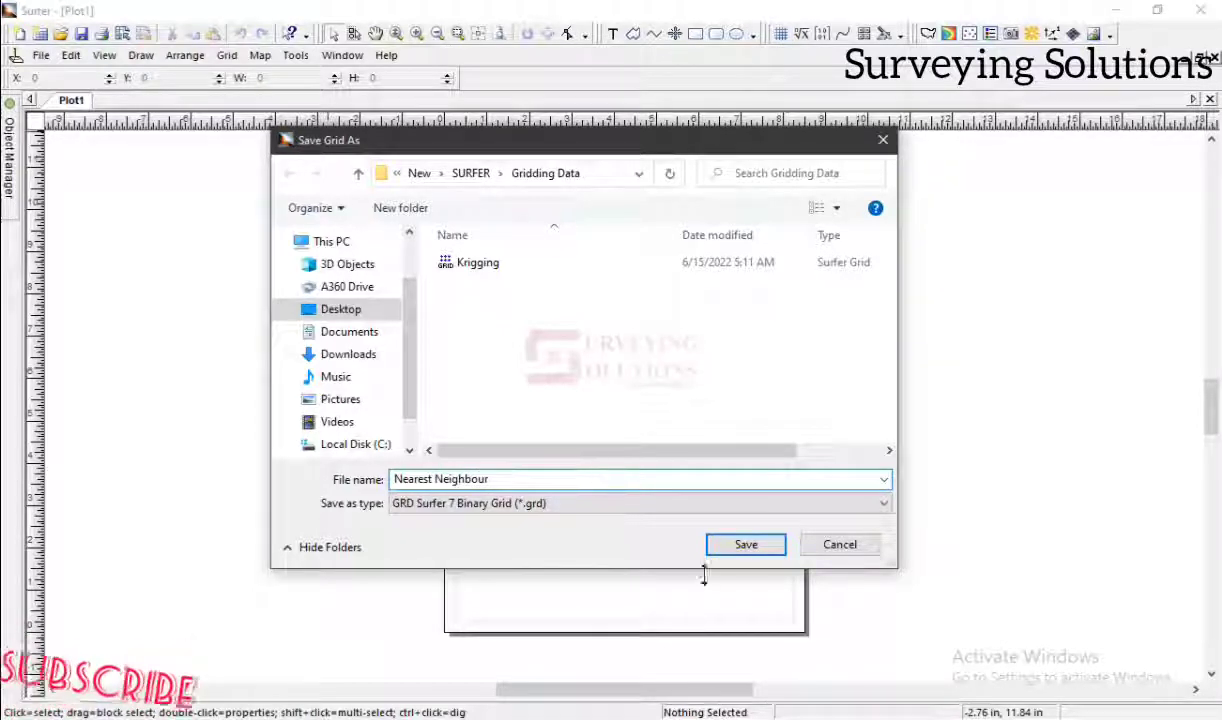
click(756, 543)
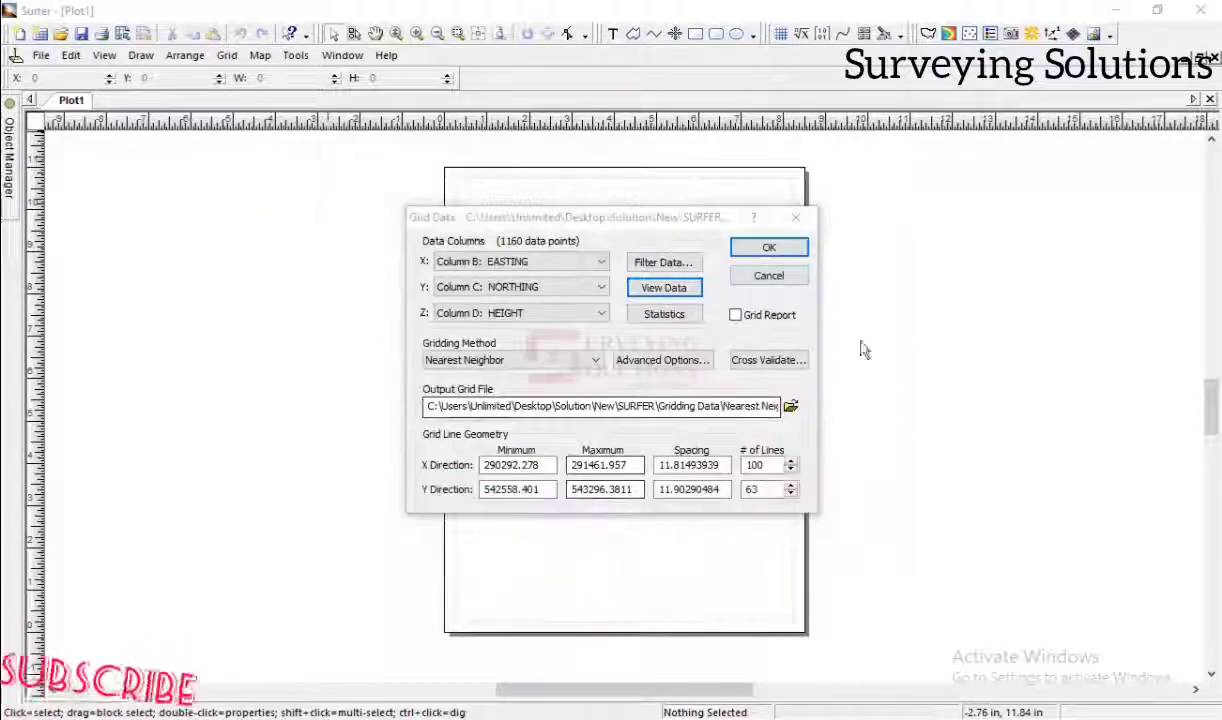
Step: Create the Nearest Neighbour grid, then load the SH data file into Grid Data again
click(766, 248)
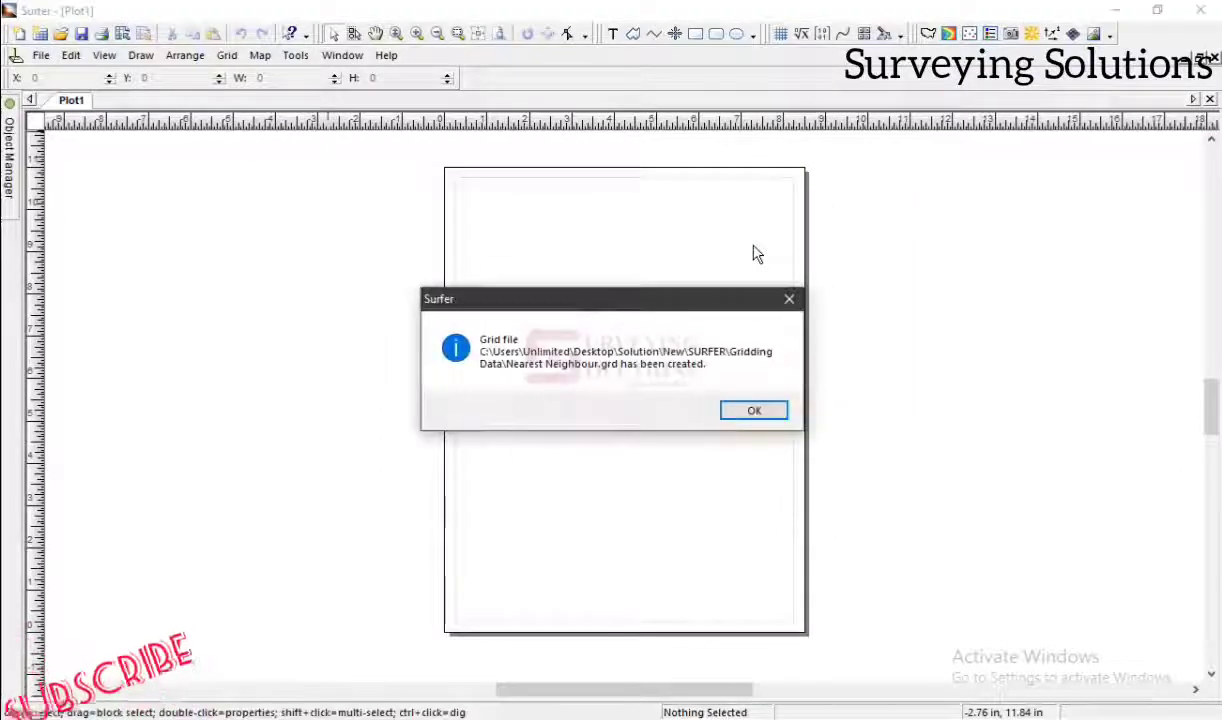
click(754, 412)
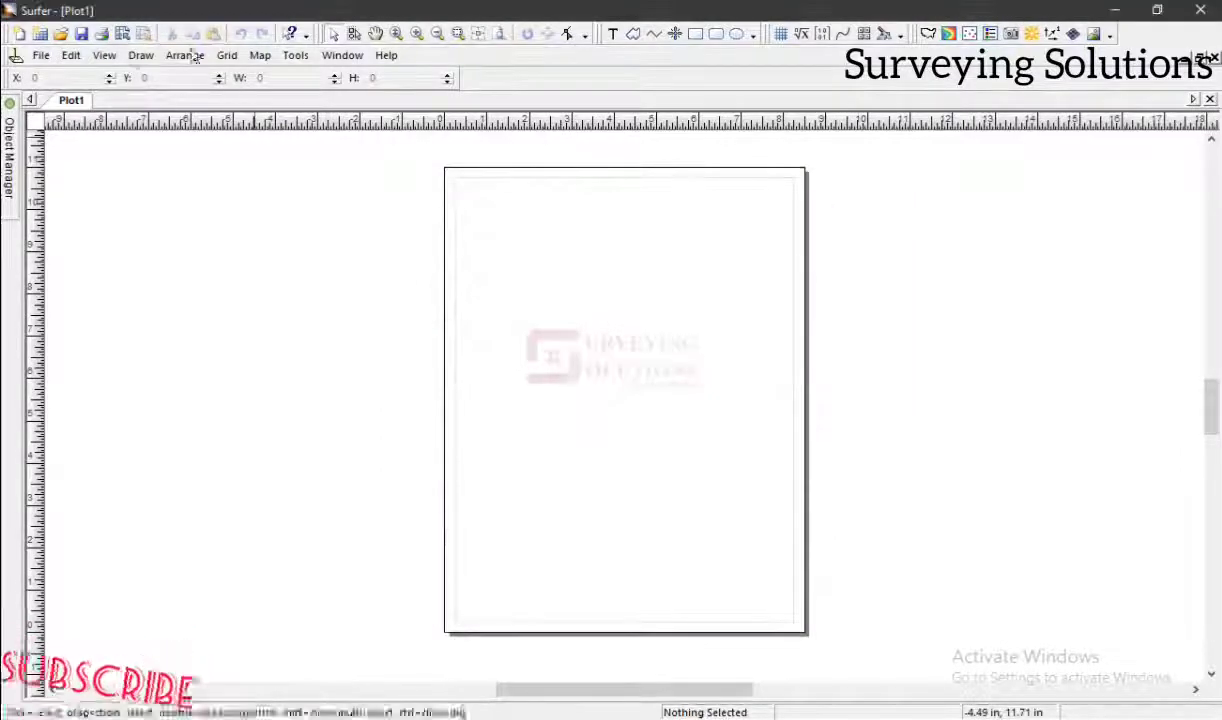
click(227, 58)
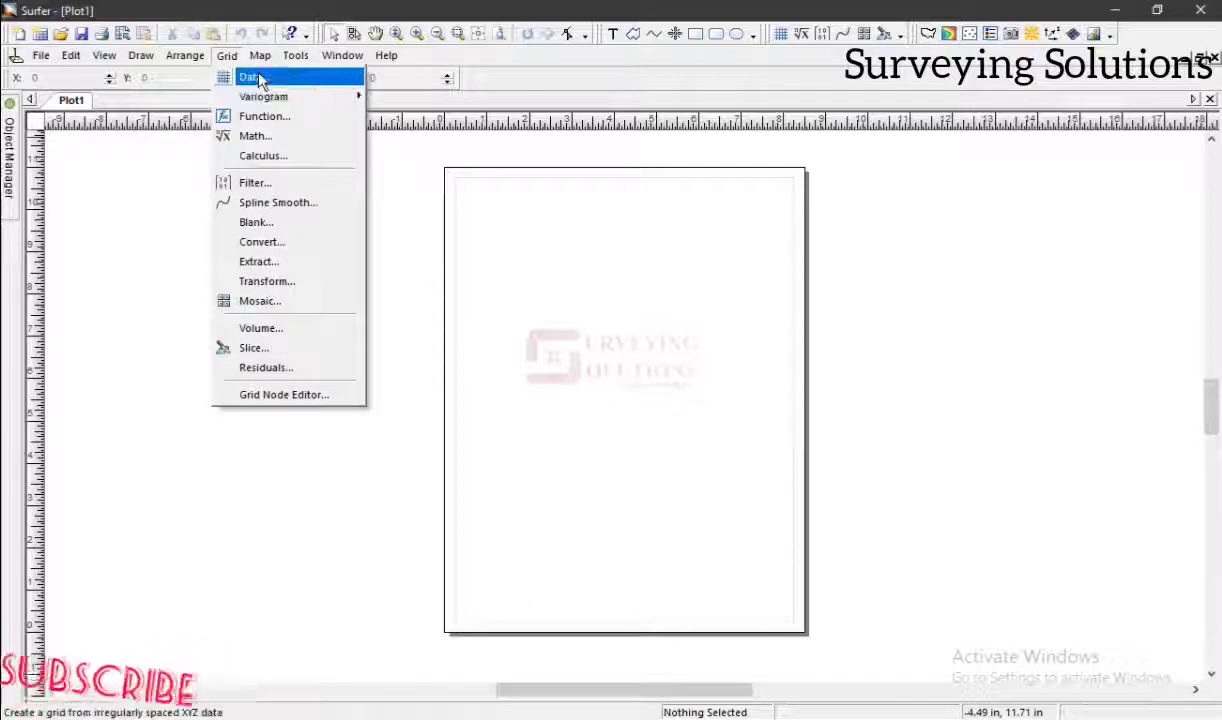
click(258, 79)
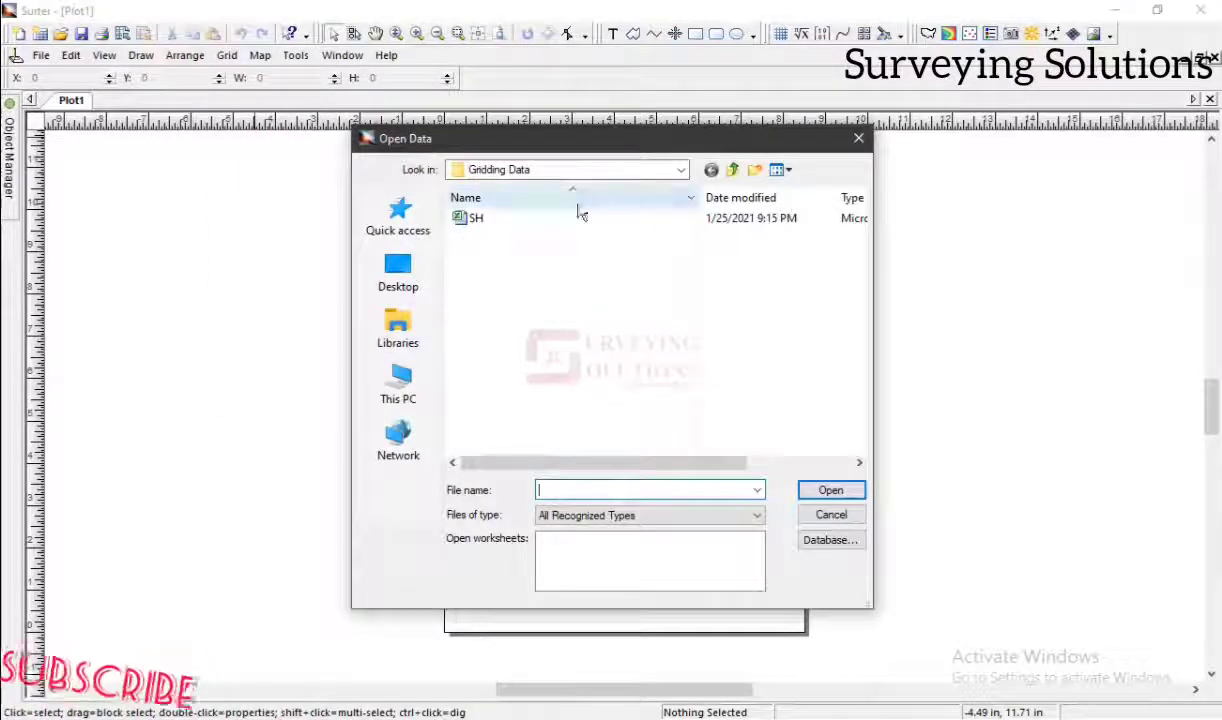
click(520, 214)
click(836, 493)
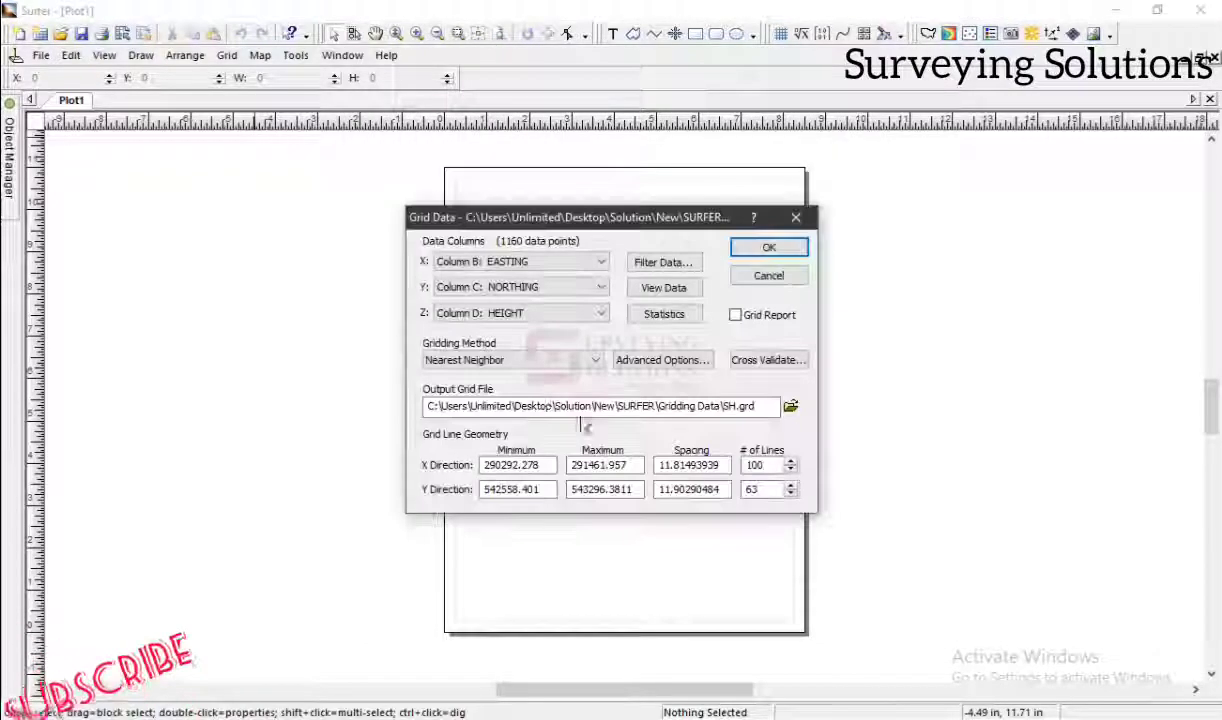
Step: Choose Triangulation with Linear Interpolation and save the output grid as Triangulation wt Lin Int
click(556, 361)
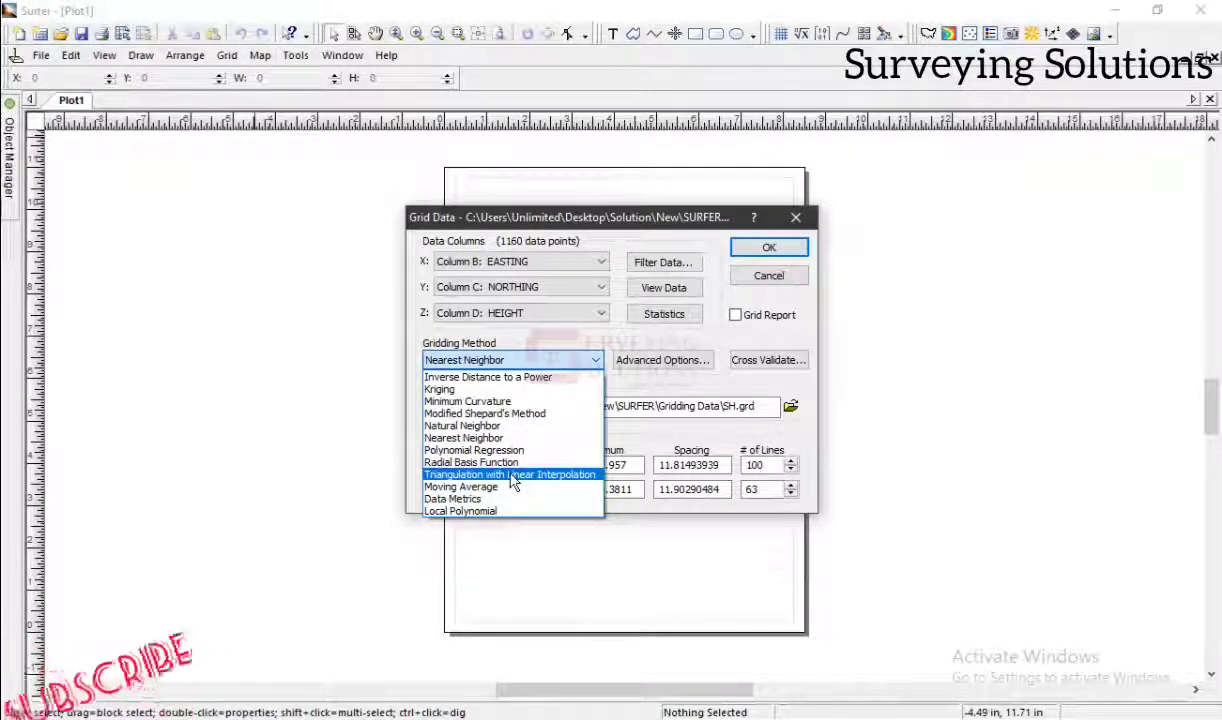
click(513, 475)
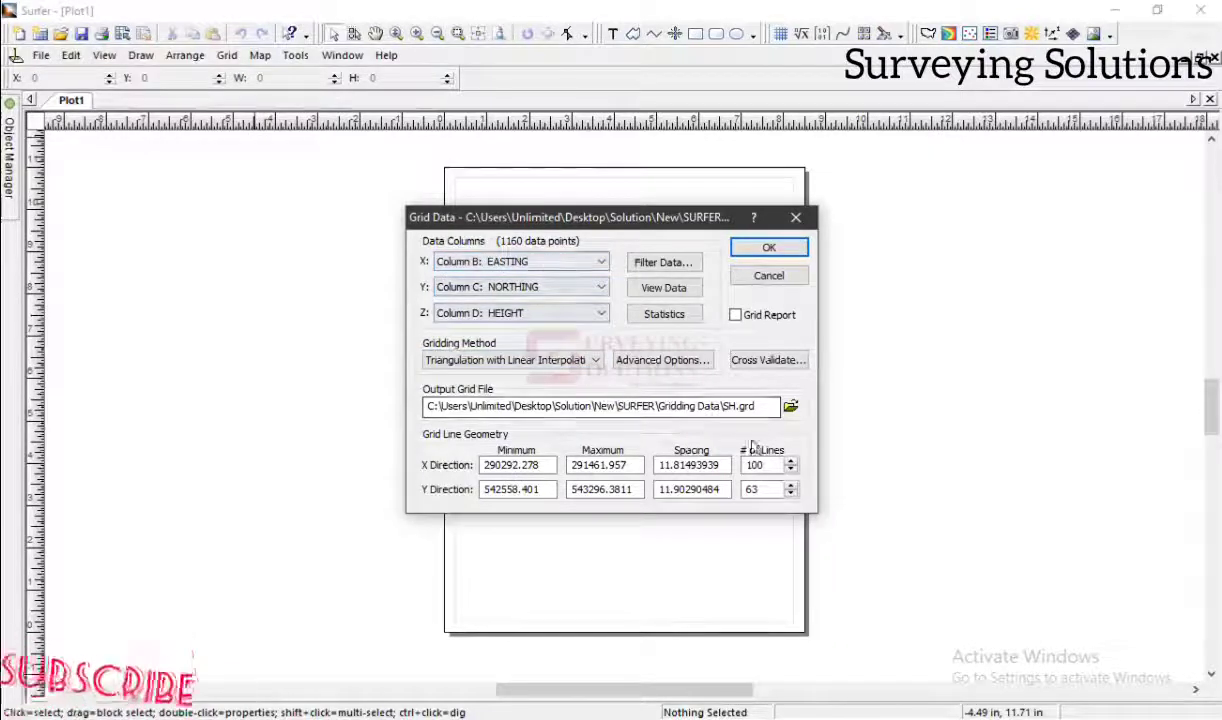
click(791, 408)
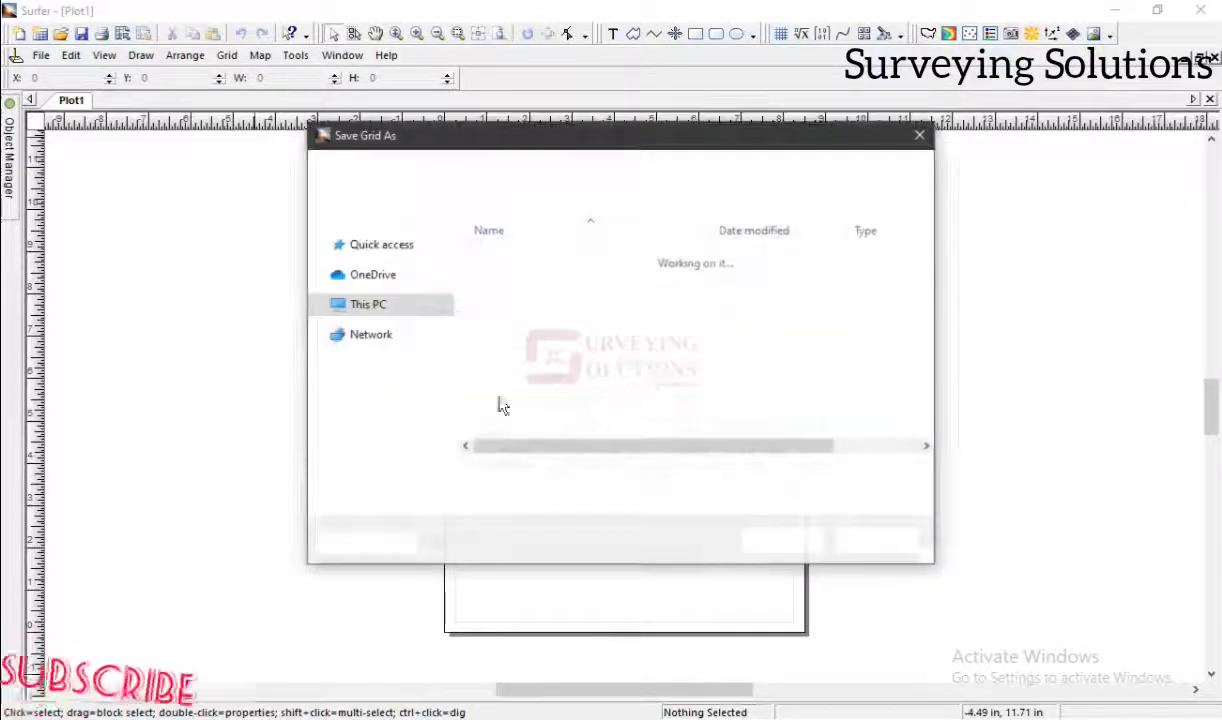
text(T)
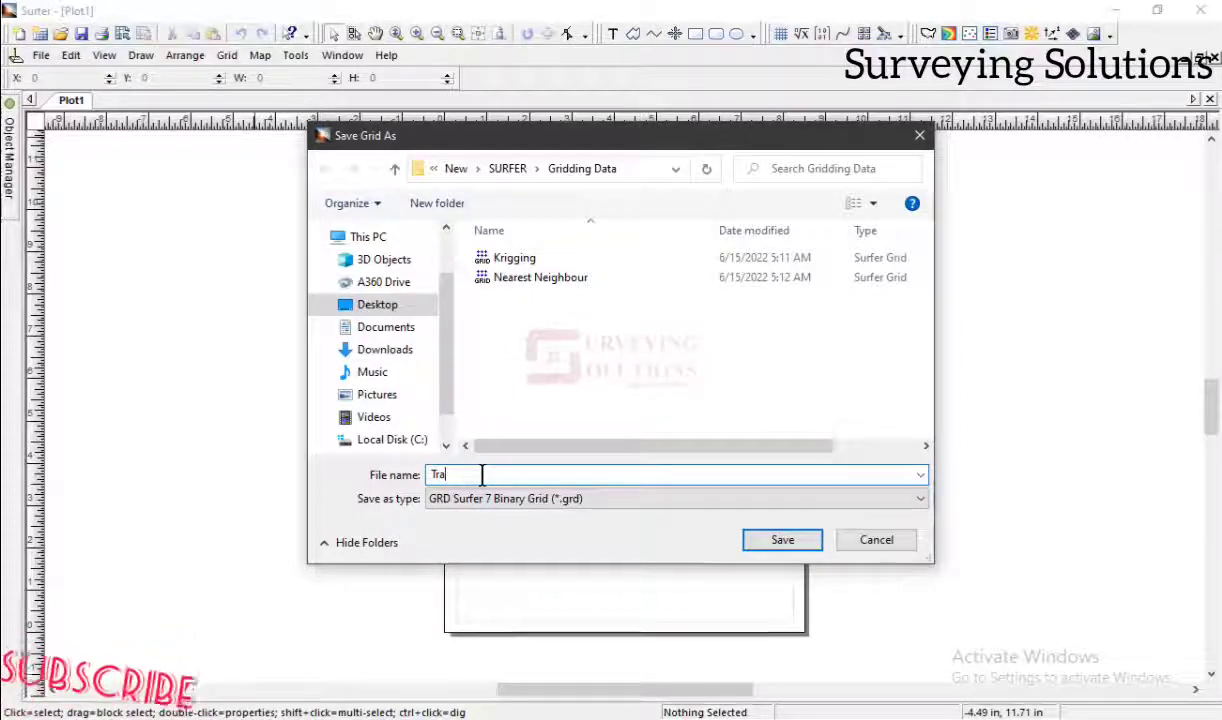
text(rian)
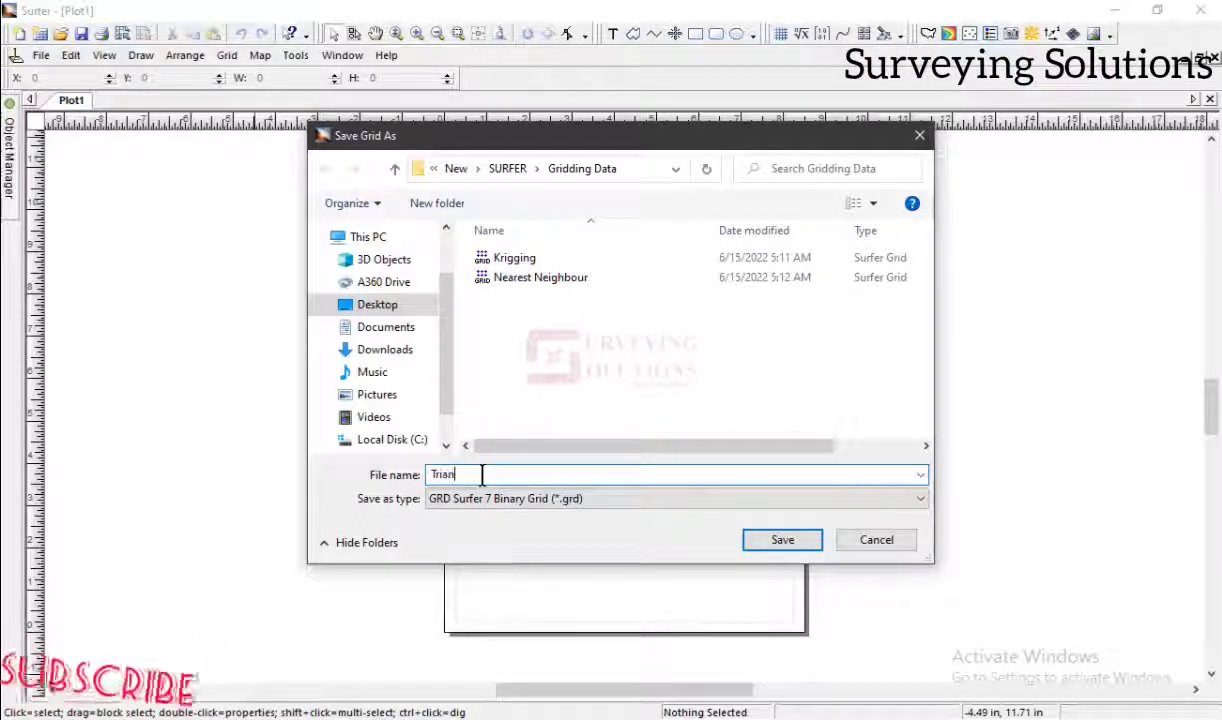
text(gular)
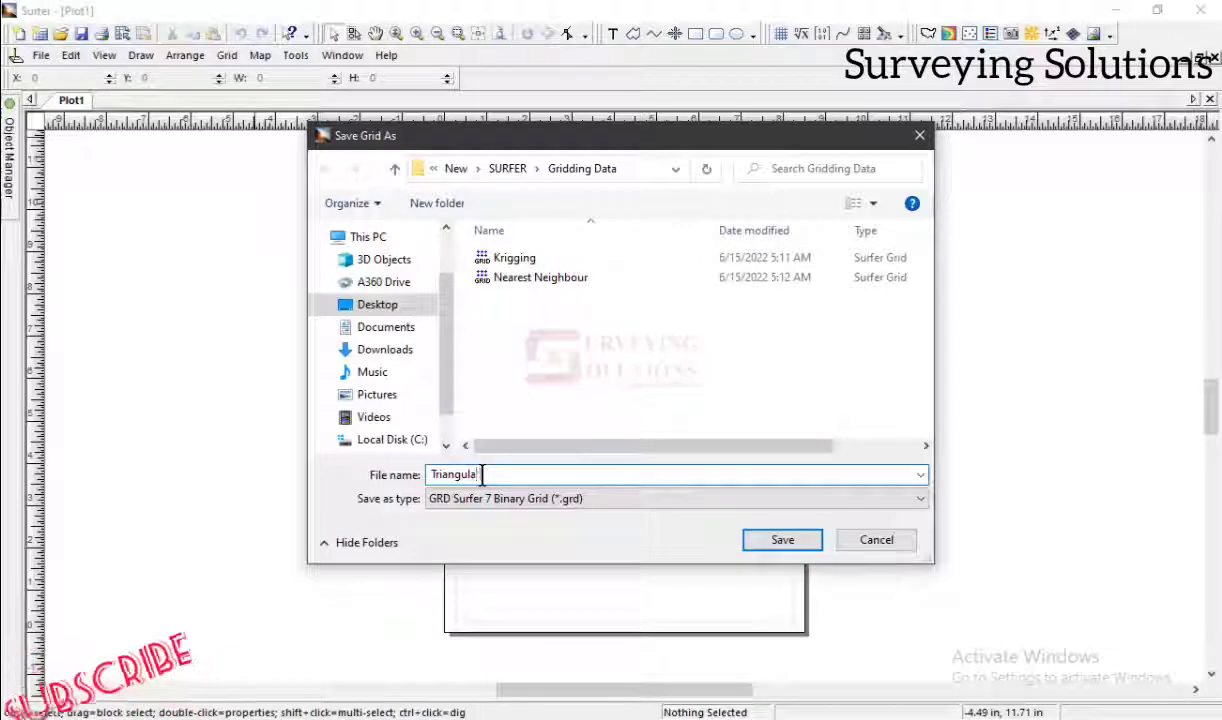
text(ion wt L)
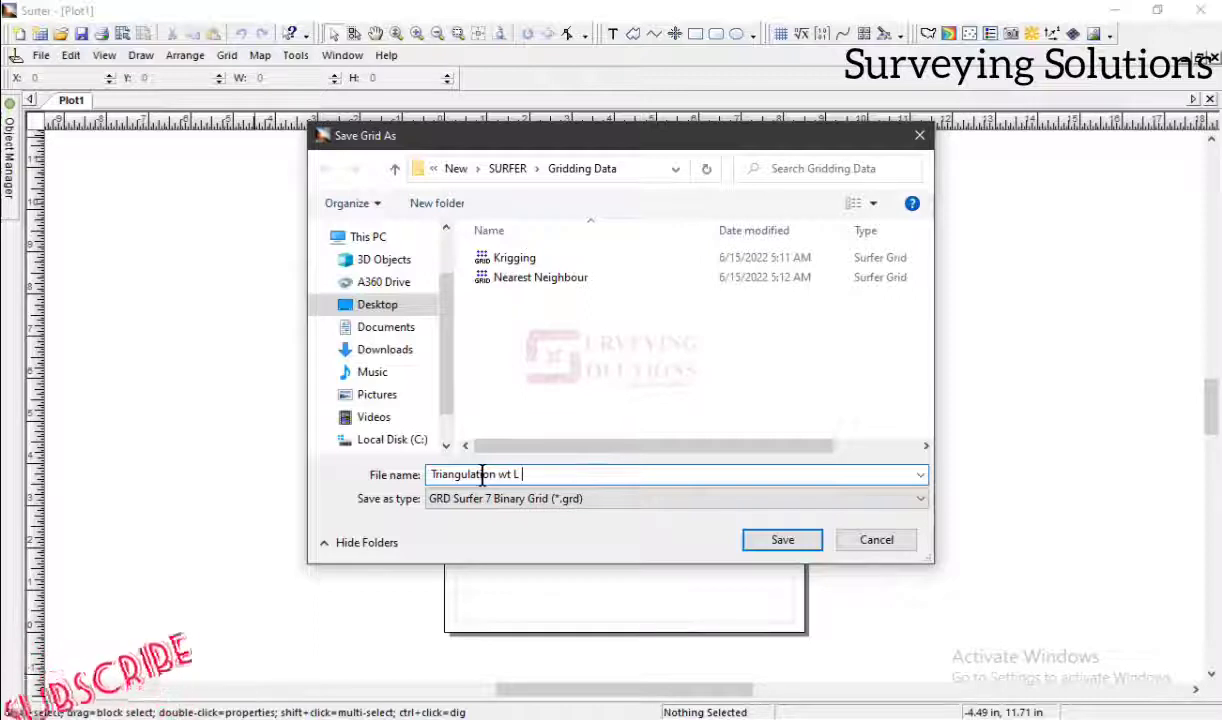
text(i)
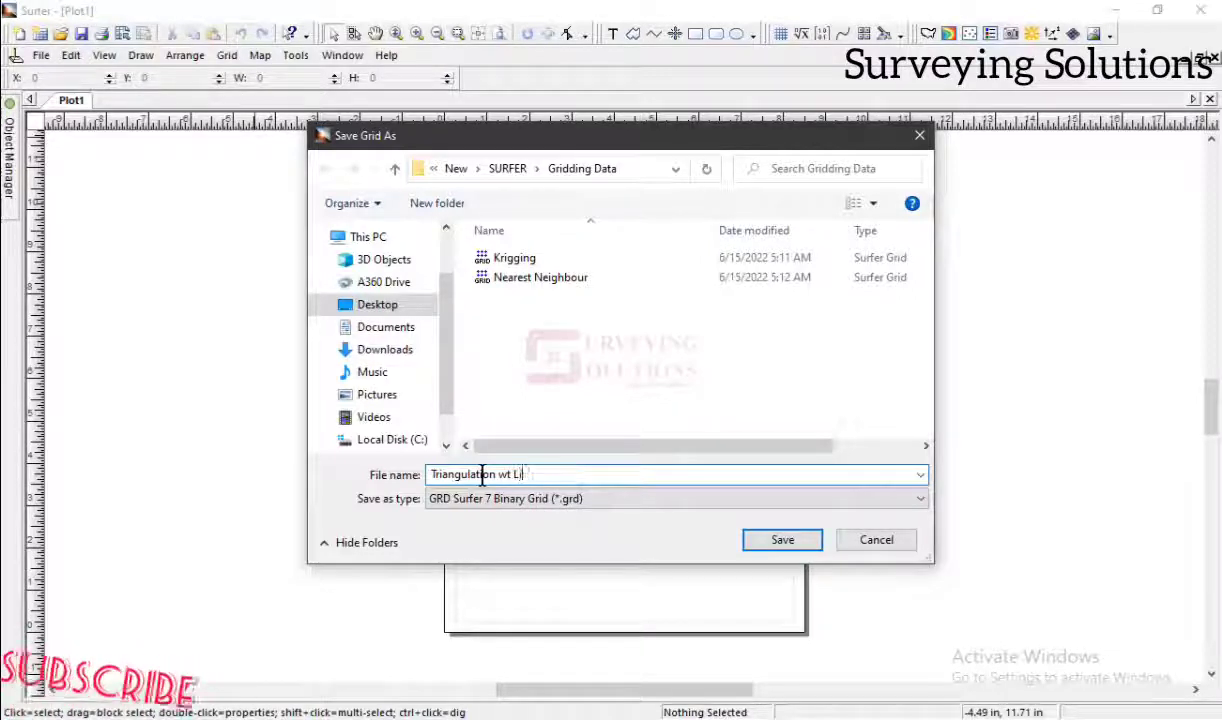
text(n Int)
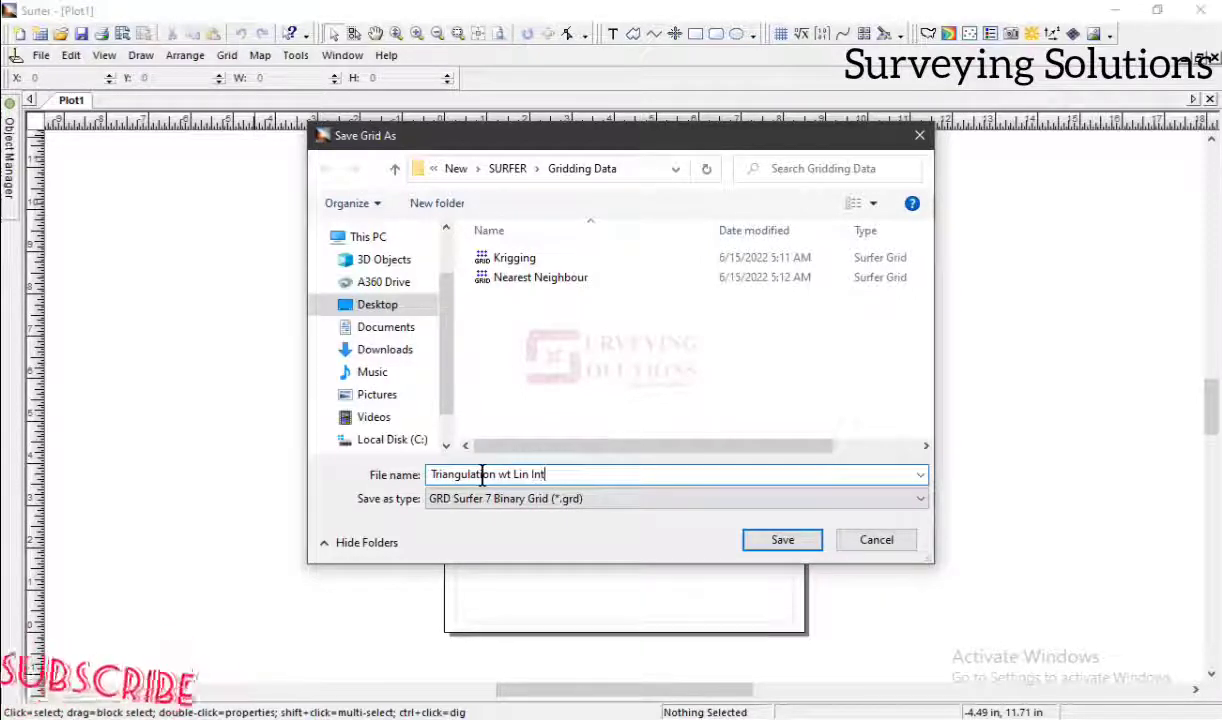
click(813, 541)
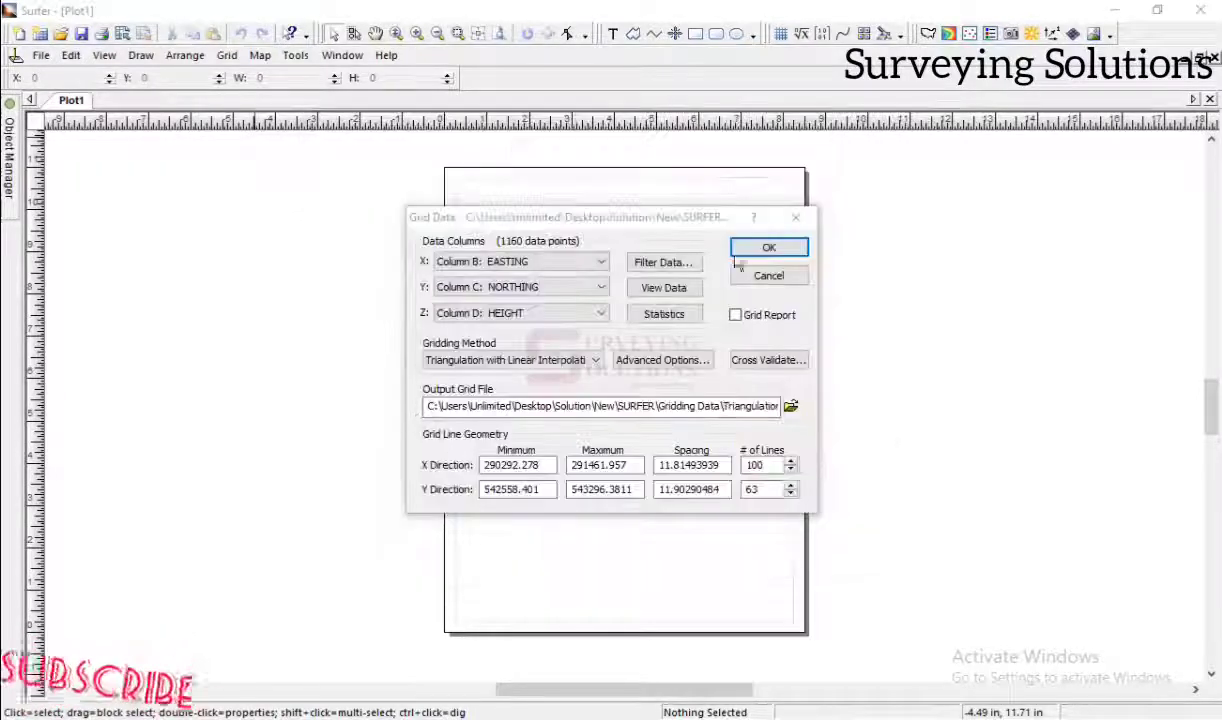